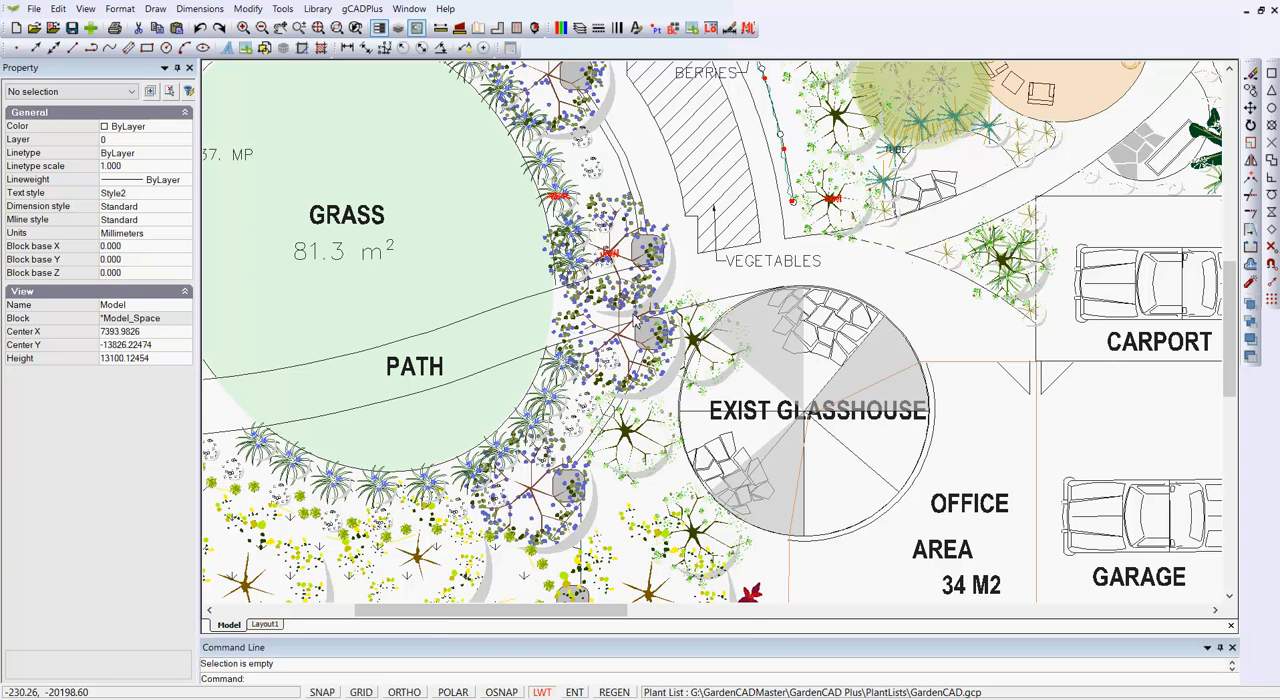
- Inspect the block and plant data of the jacaranda northwest of the glasshouse and briefly display the layer list
click(643, 280)
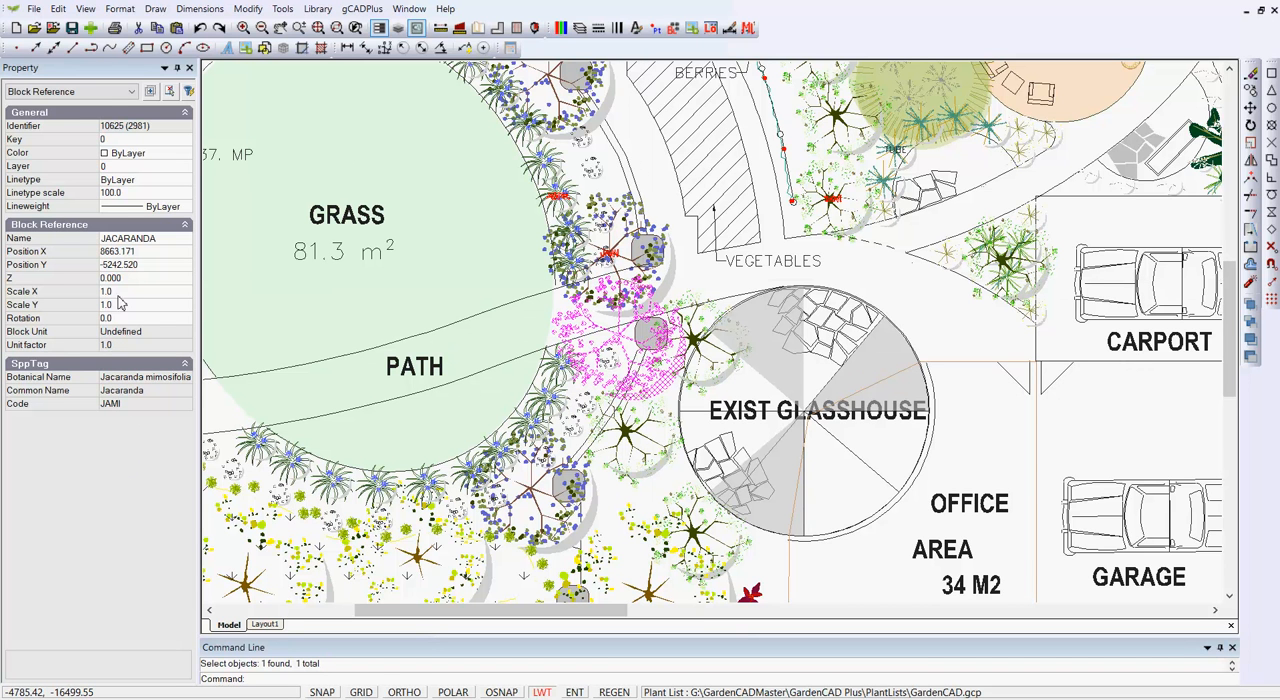
click(86, 10)
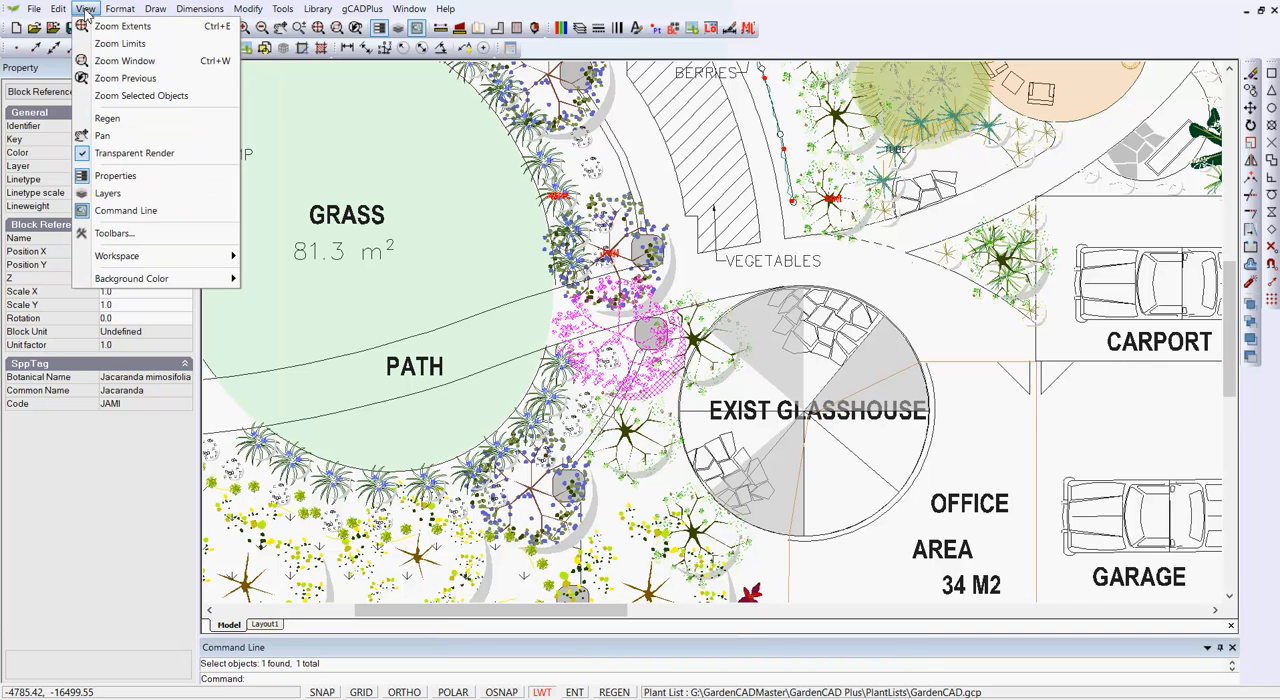
click(109, 194)
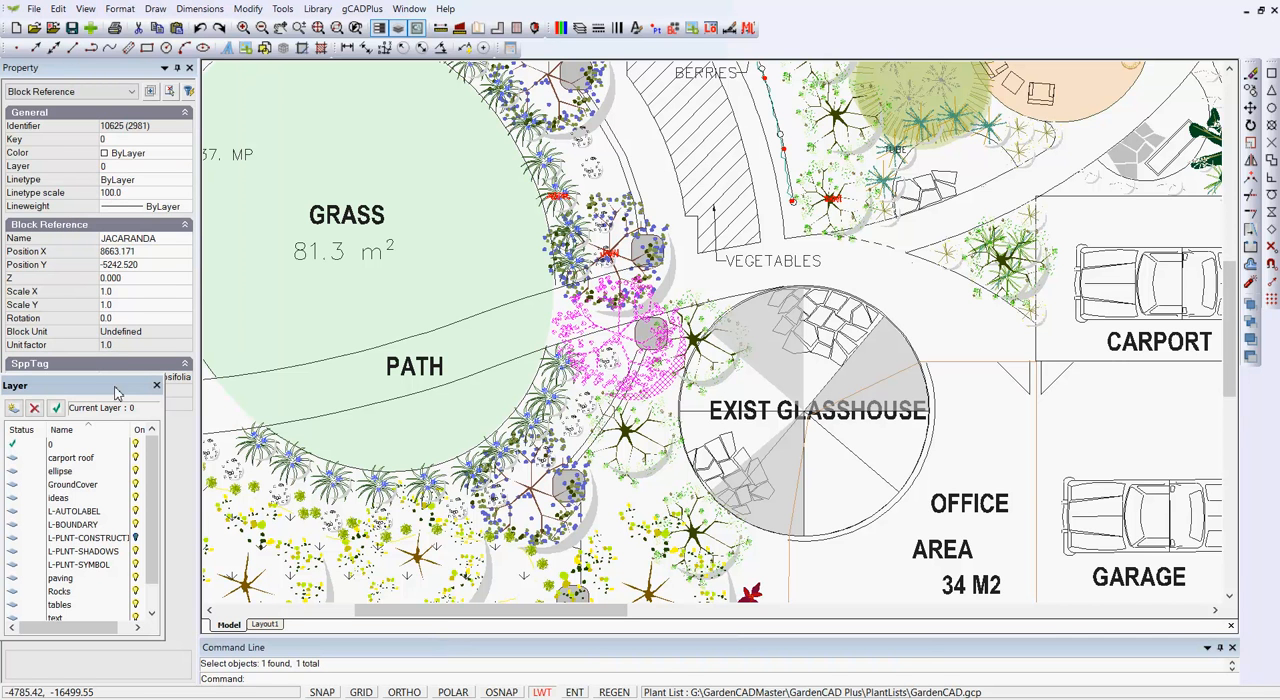
drag(120, 394, 137, 413)
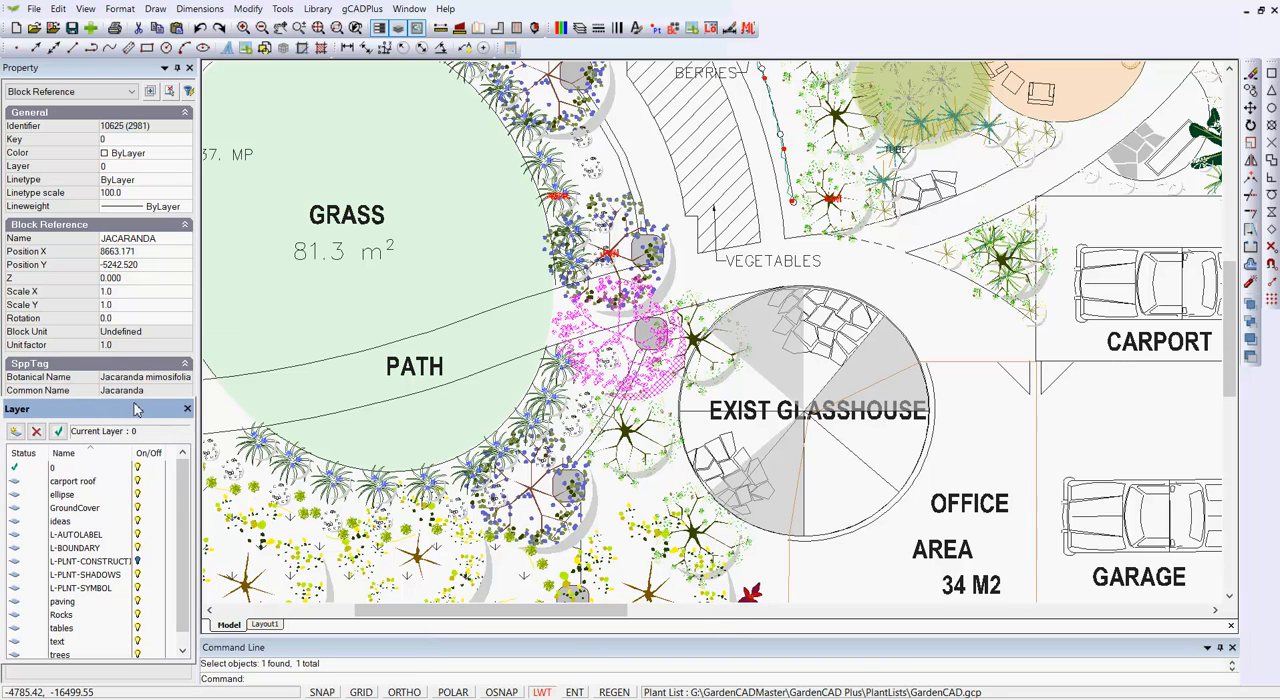
click(187, 410)
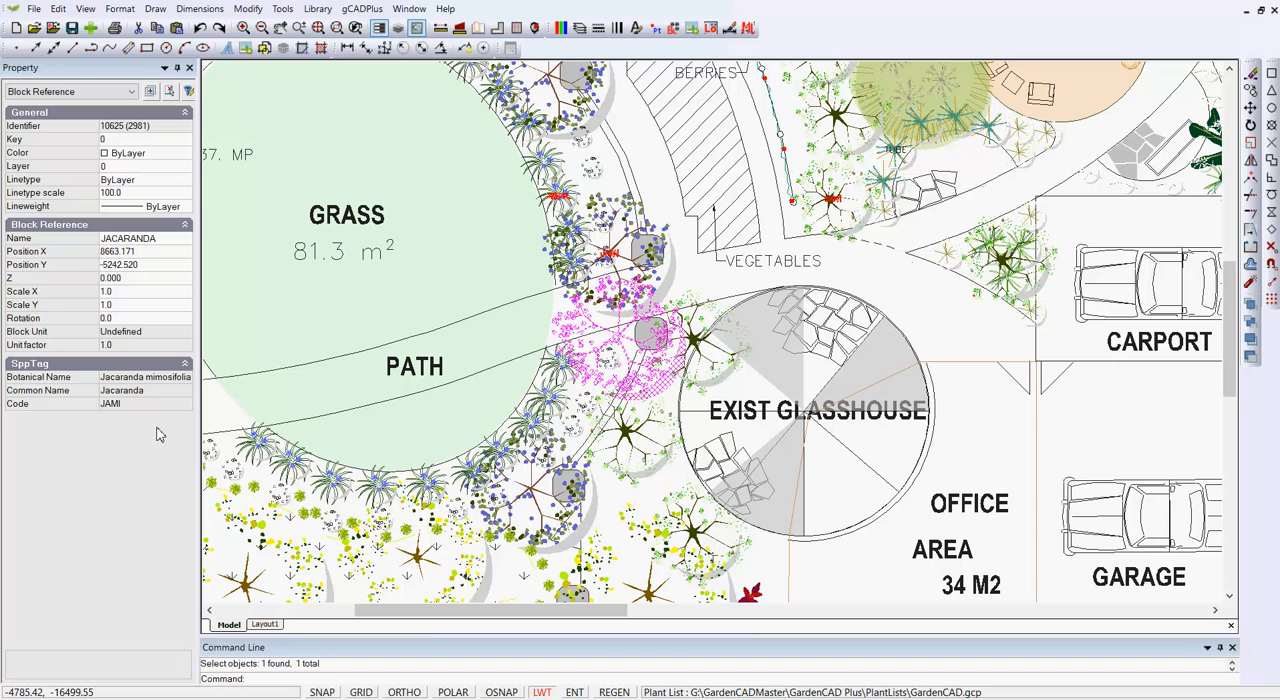
key(Escape)
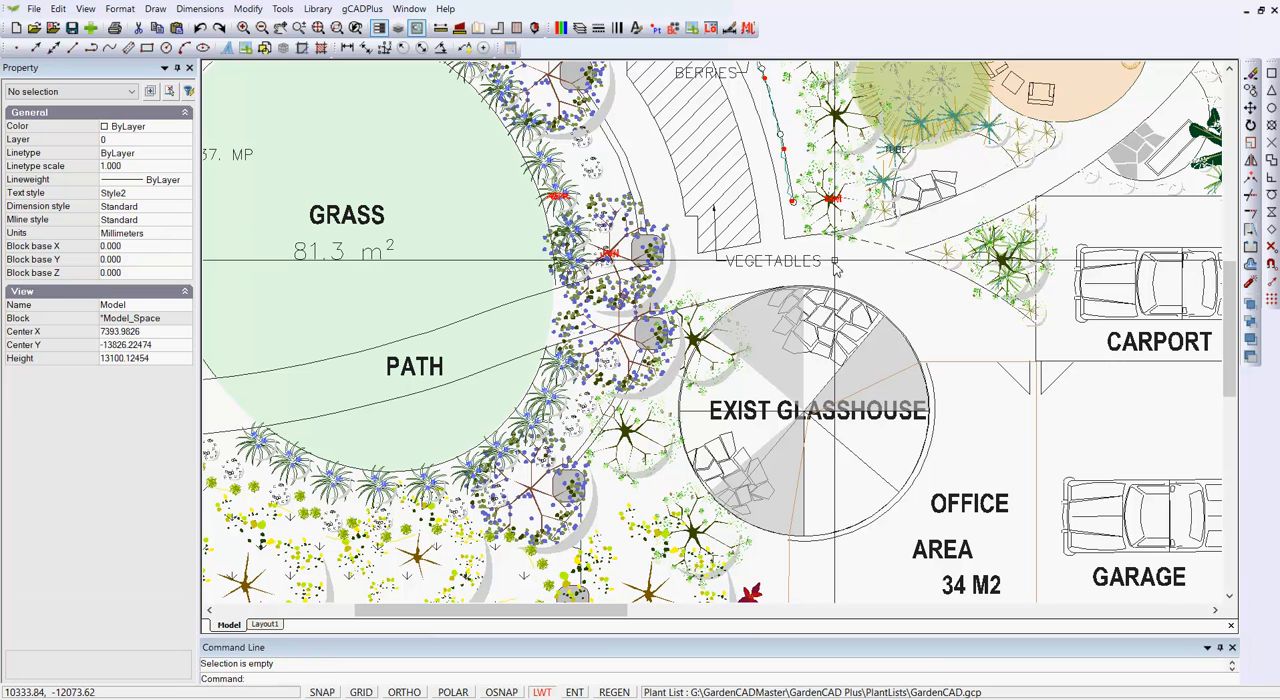
- Check the plant data of the DOVI shrub beside the vegetable bed and view the attached GardenCAD.gcp plant list
click(828, 221)
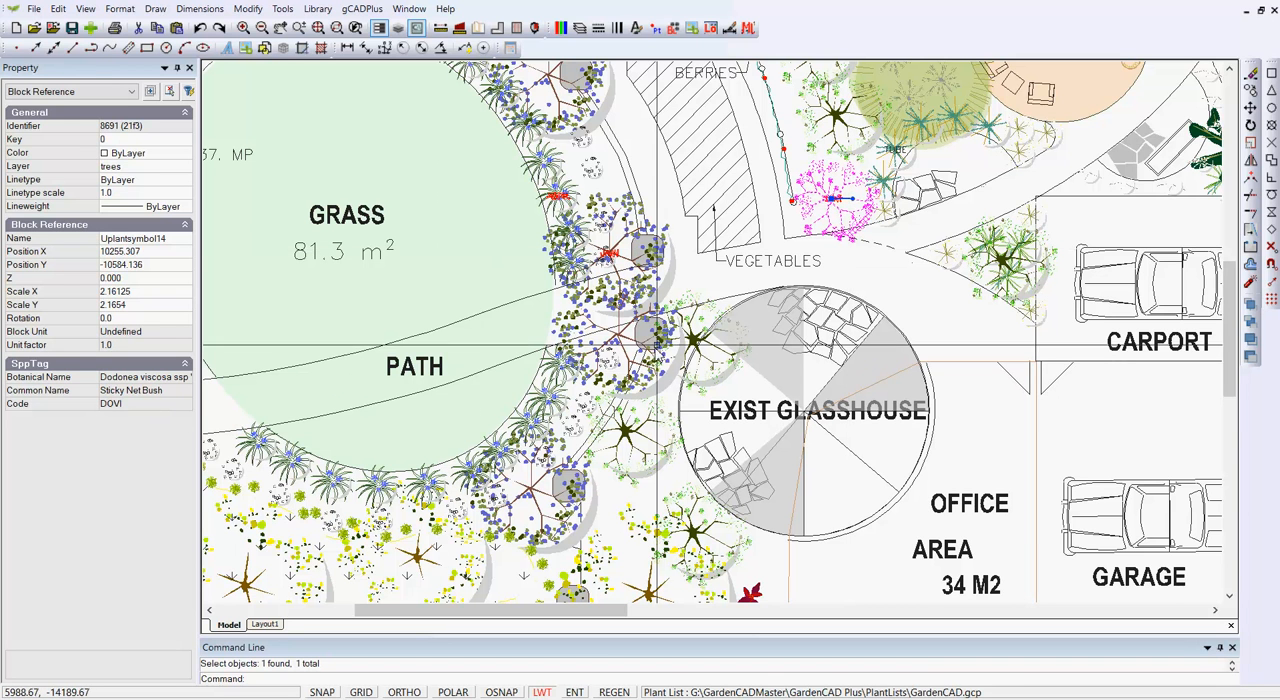
key(Escape)
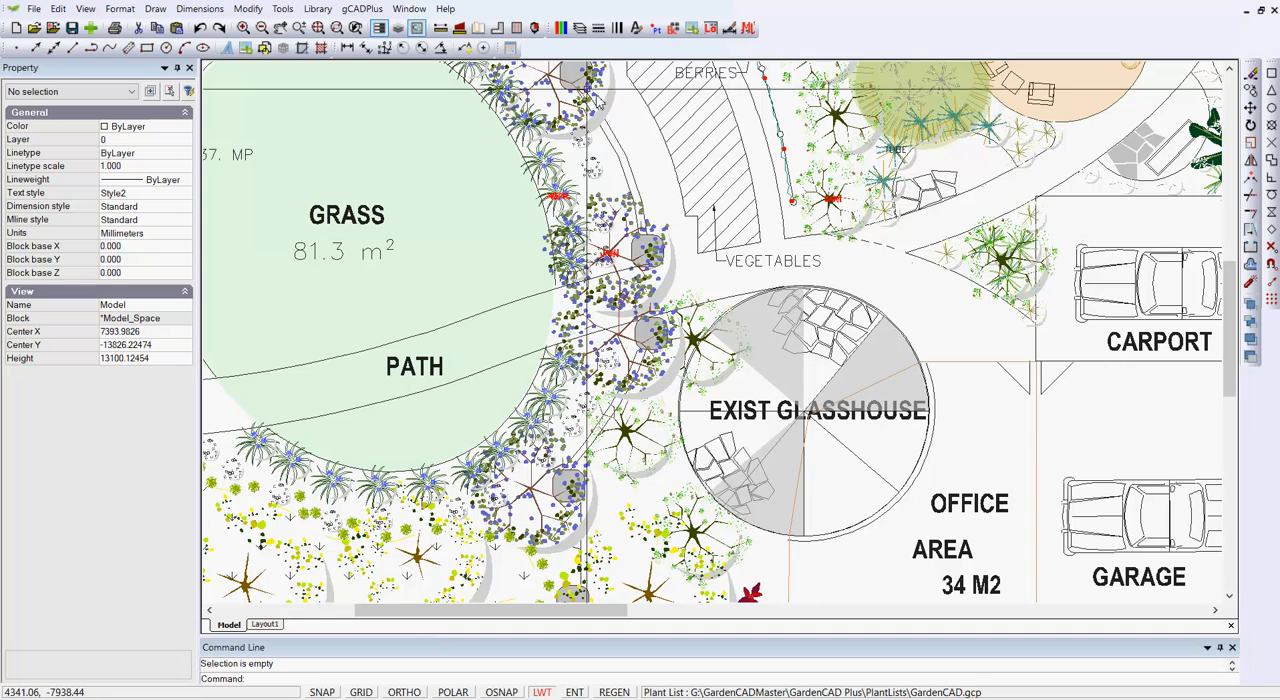
click(362, 8)
mouse_move(421, 34)
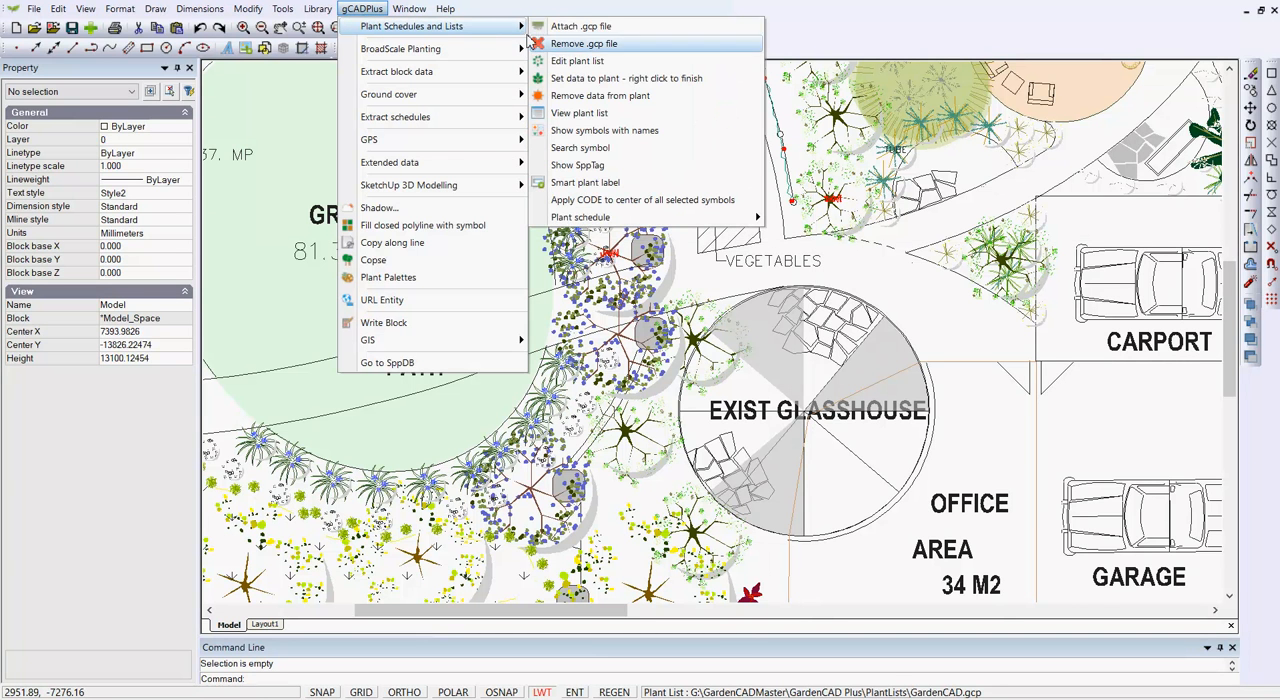
click(594, 62)
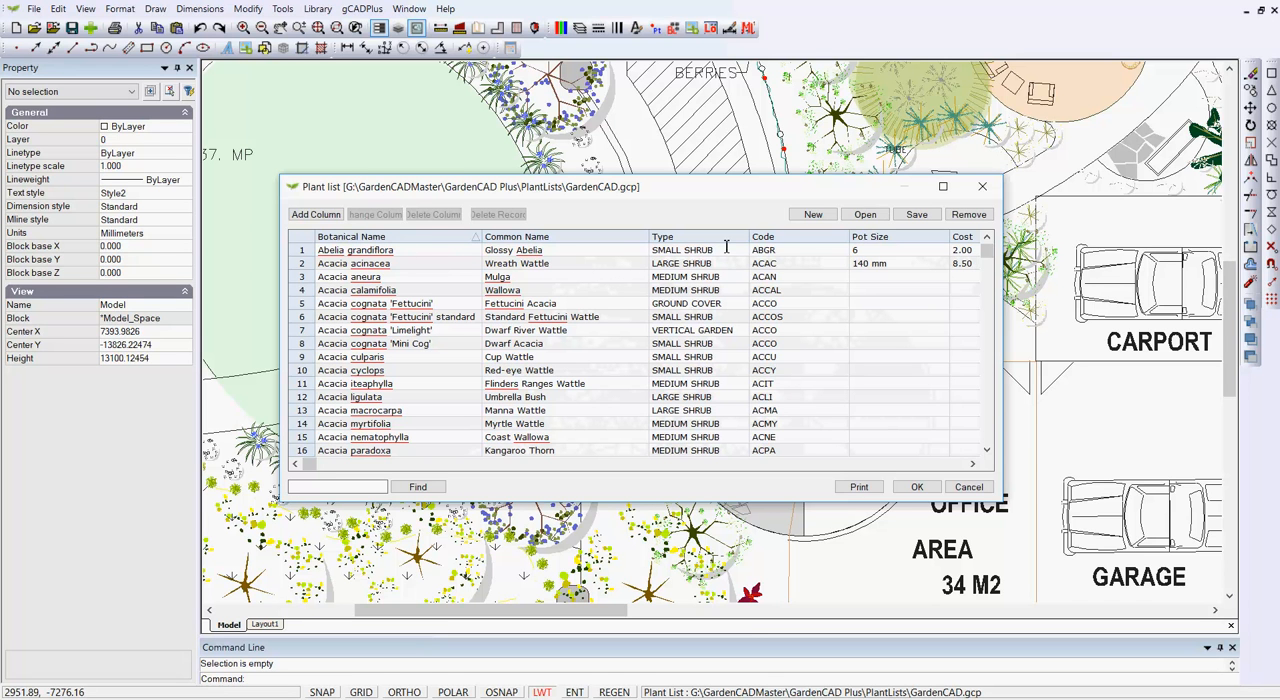
click(968, 487)
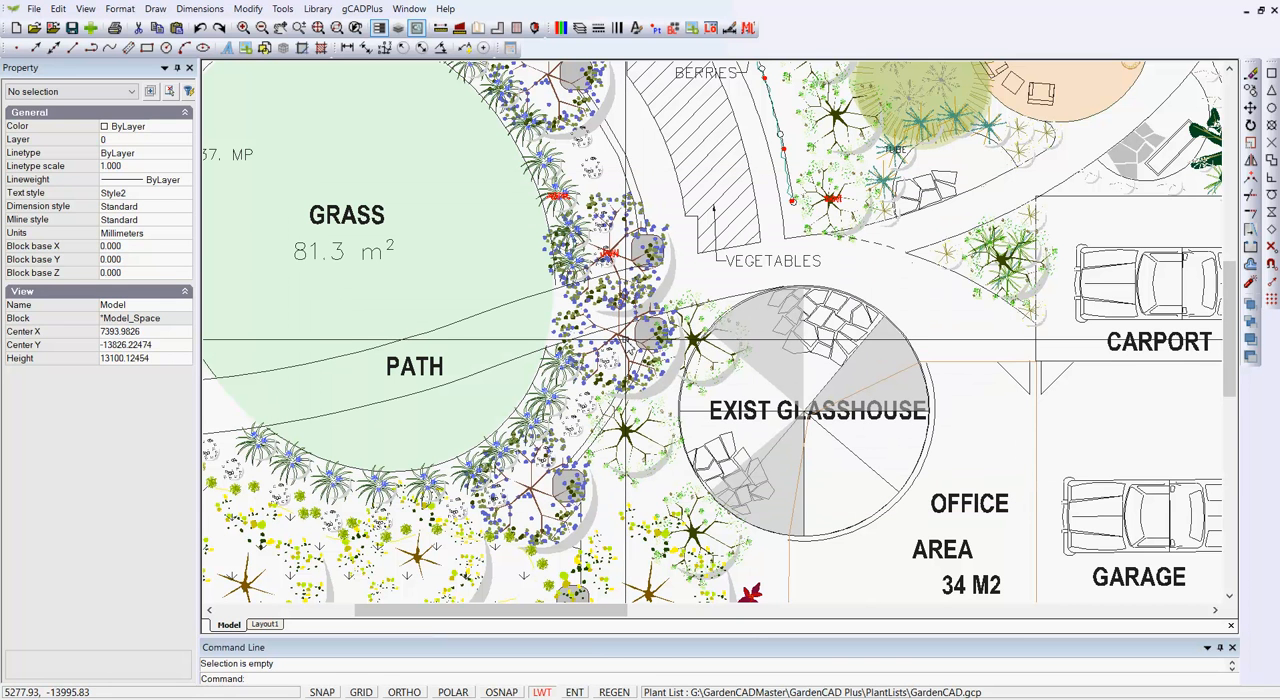
- Examine the red plant code labels on the jacaranda and on the shrub beside the vegetable bed
scroll(622, 260, up, 3)
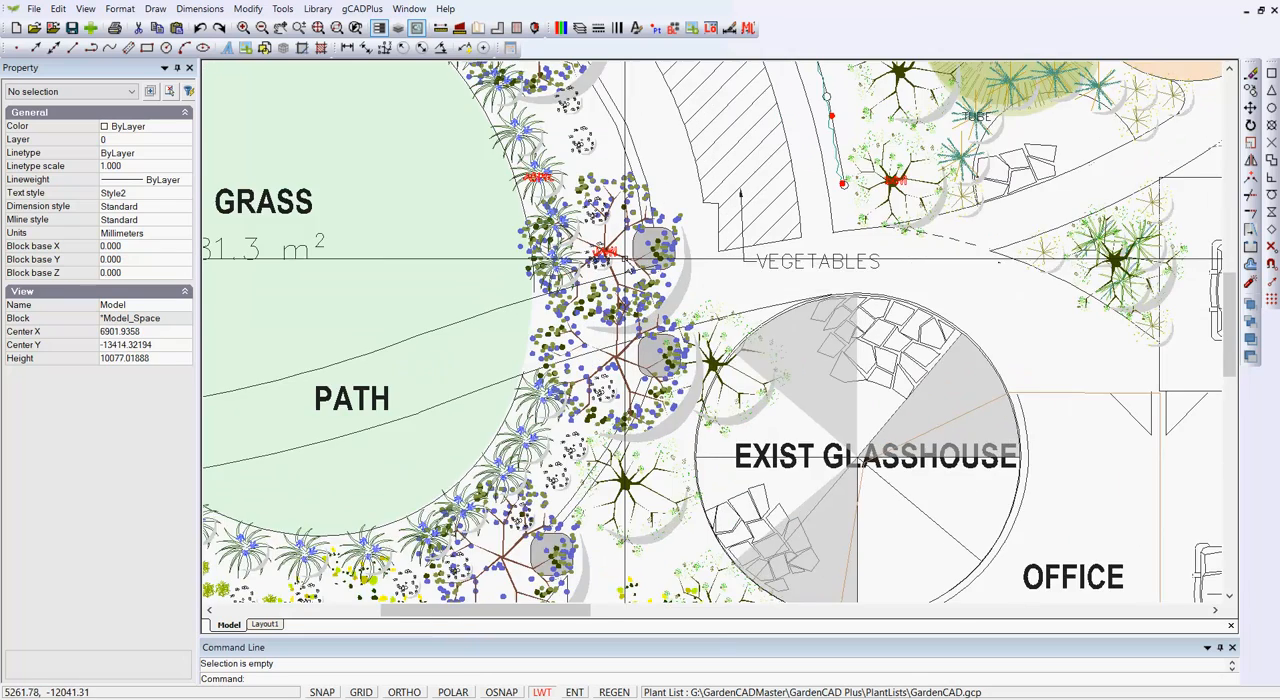
scroll(624, 262, up, 2)
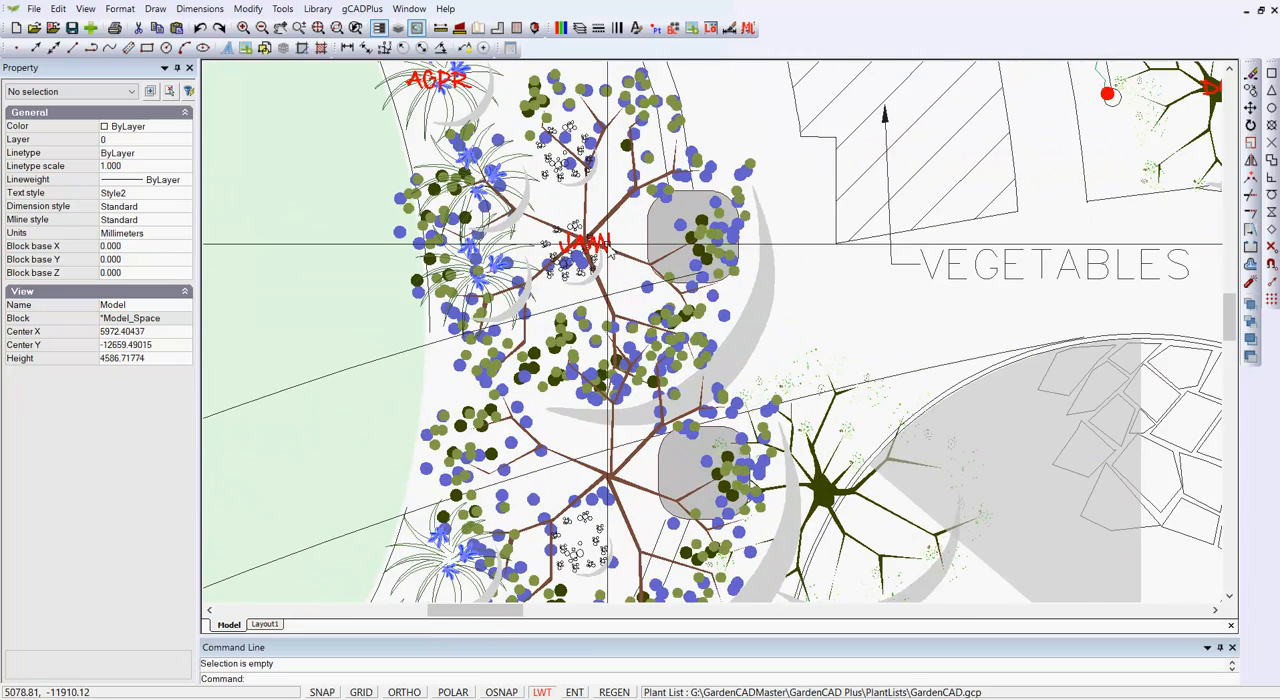
scroll(620, 258, up, 2)
scroll(588, 255, down, 2)
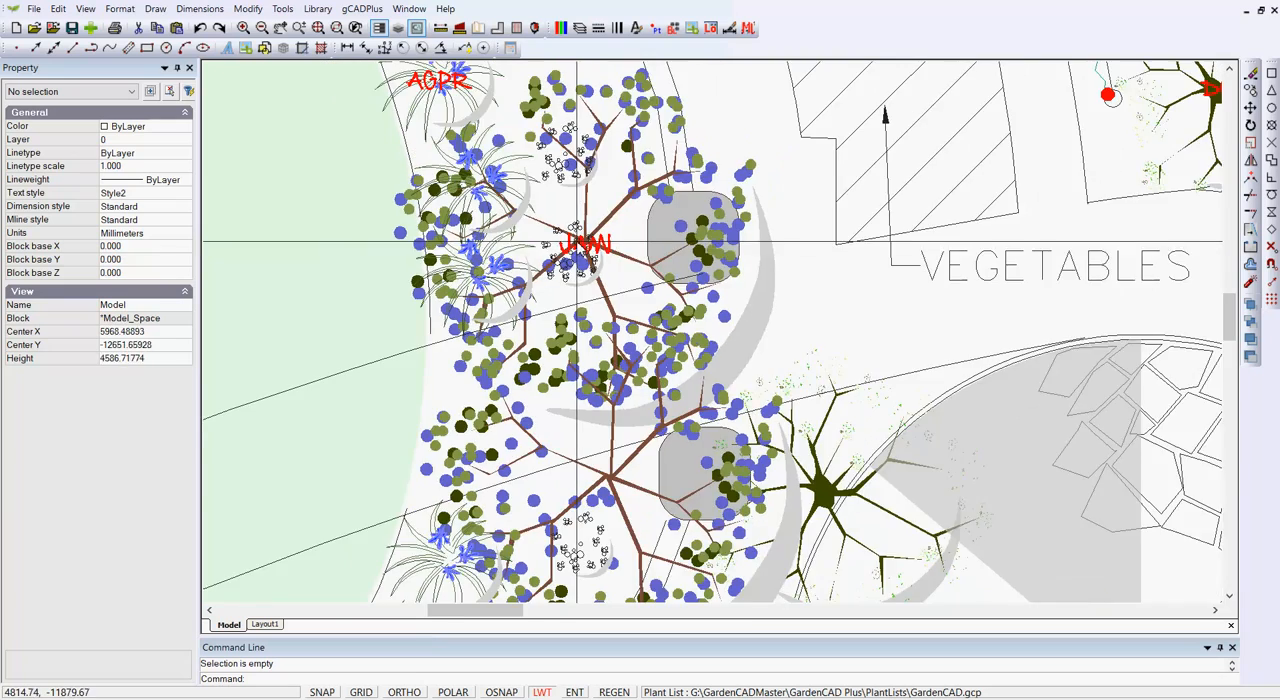
scroll(586, 250, down, 2)
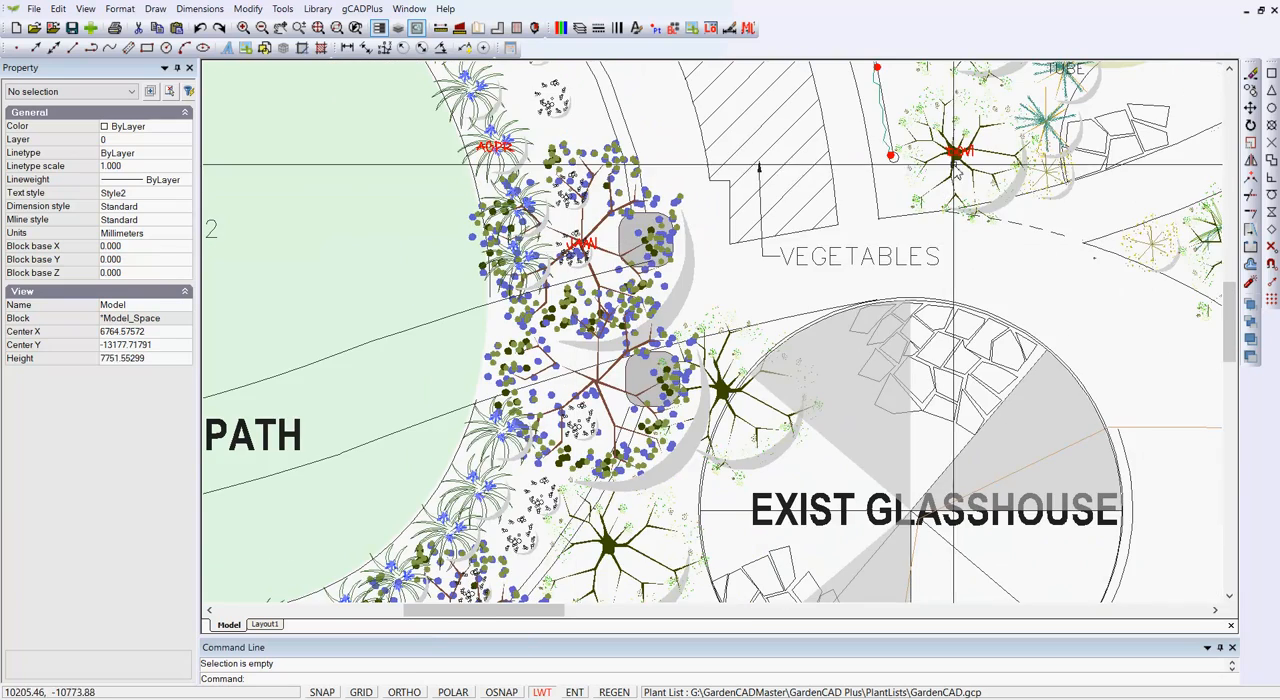
scroll(960, 156, up, 8)
scroll(975, 180, down, 9)
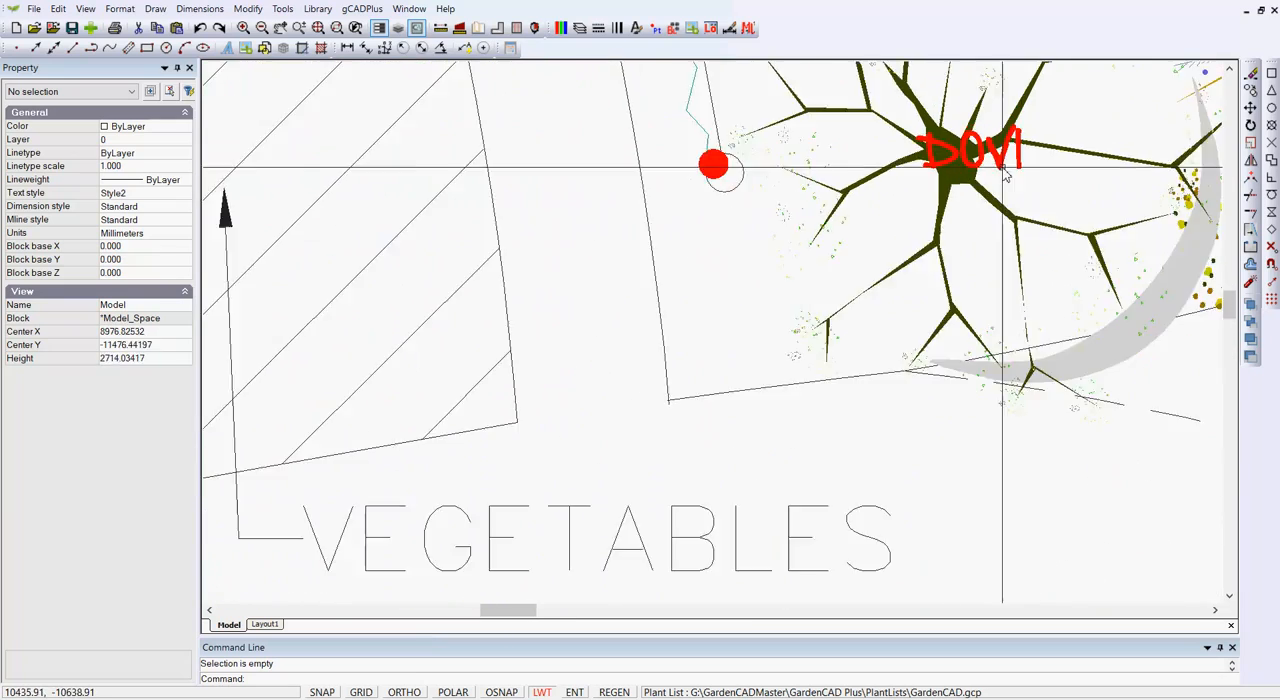
scroll(981, 209, down, 1)
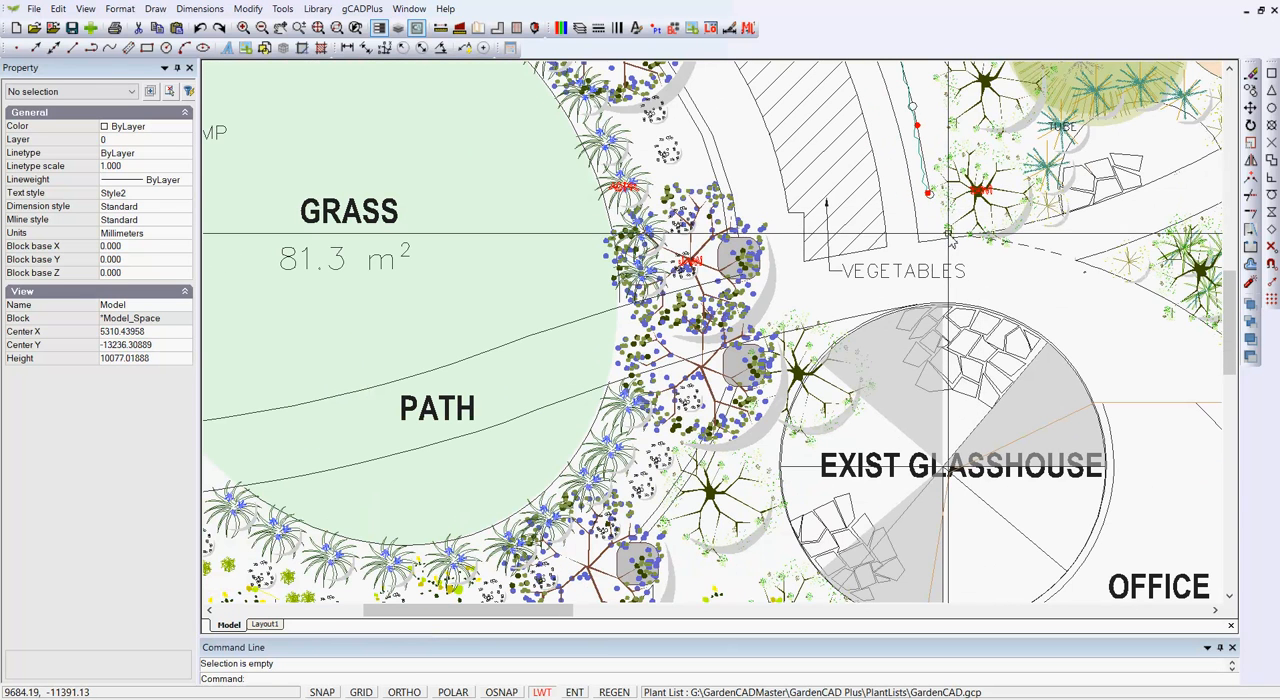
- Open the web page linked to the jacaranda's JAMI label, view the photo and Wikipedia article, and return to the drawing
click(361, 8)
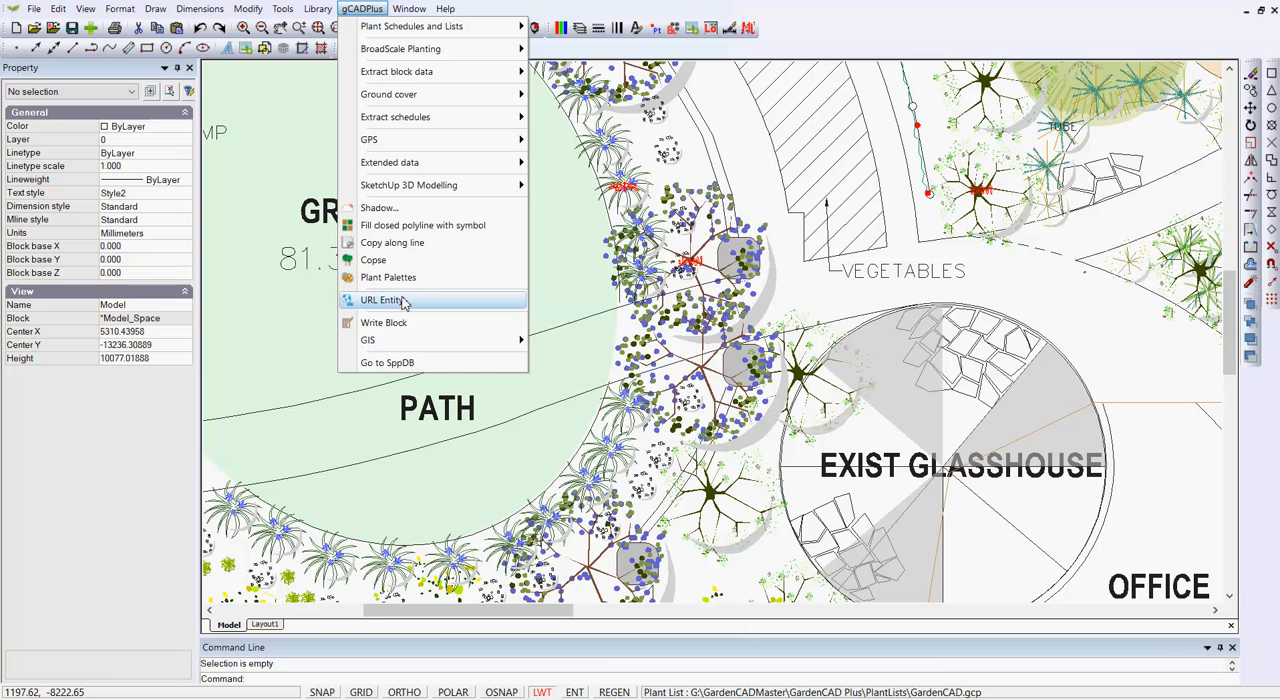
click(978, 288)
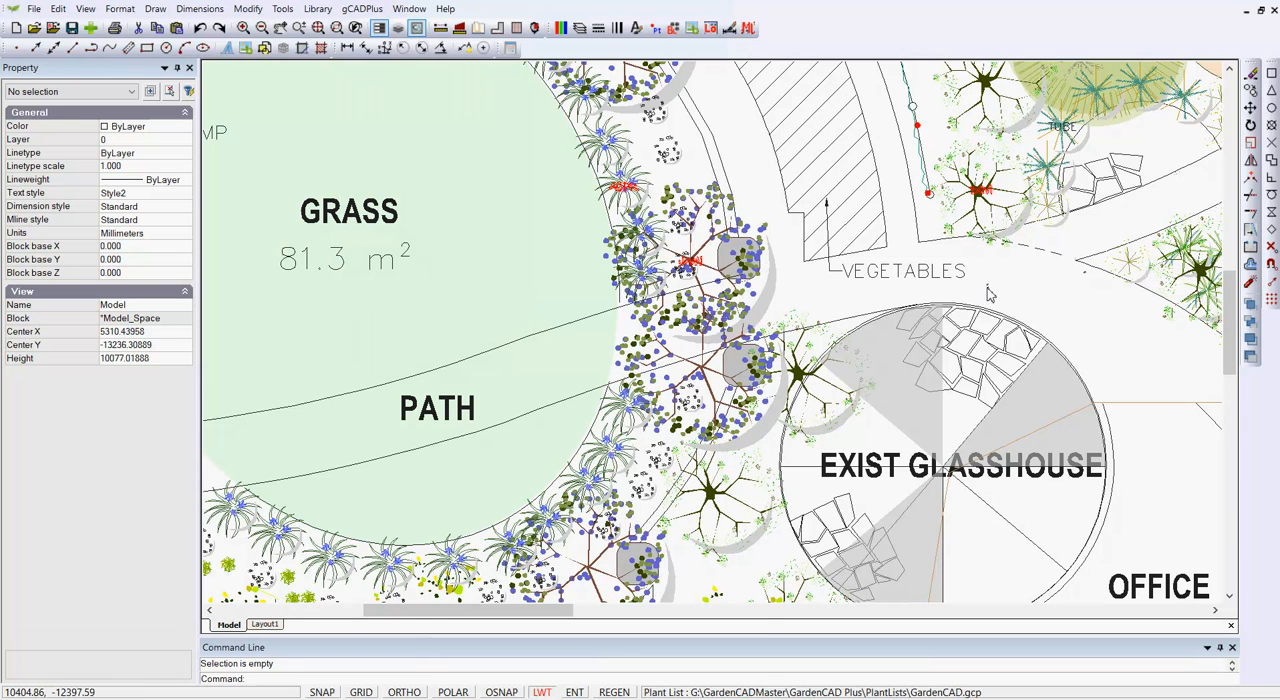
scroll(826, 262, up, 1)
scroll(826, 262, up, 2)
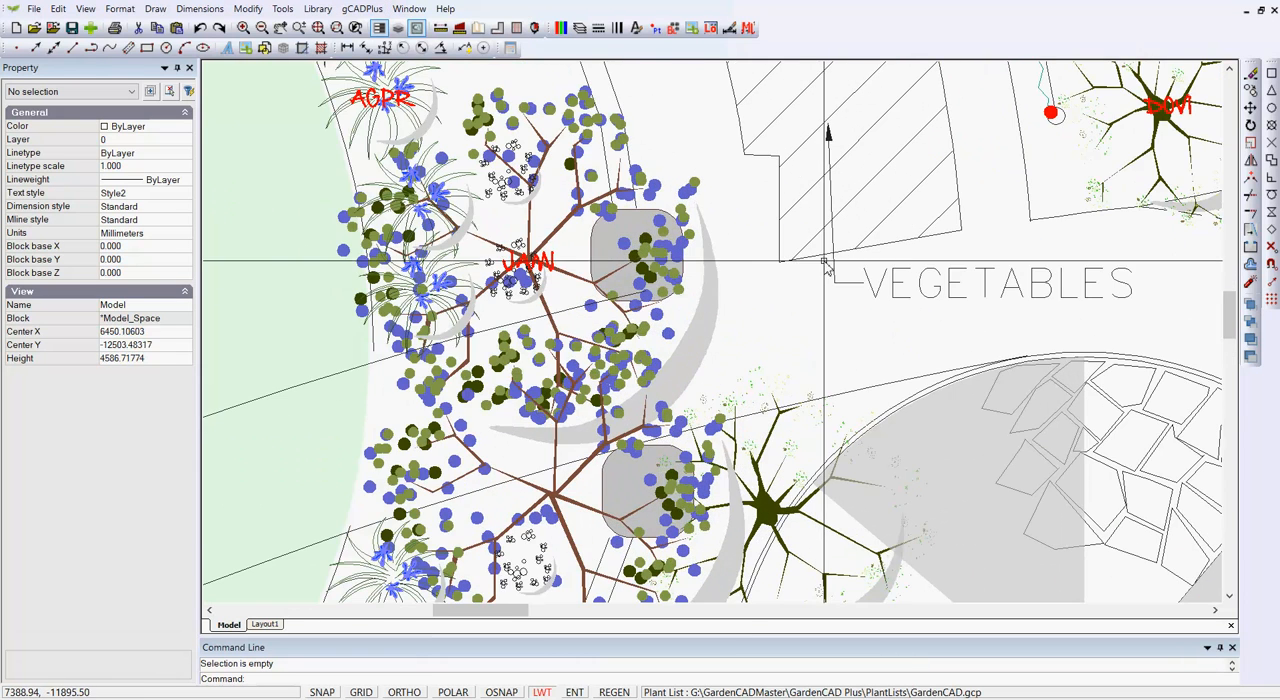
double_click(543, 260)
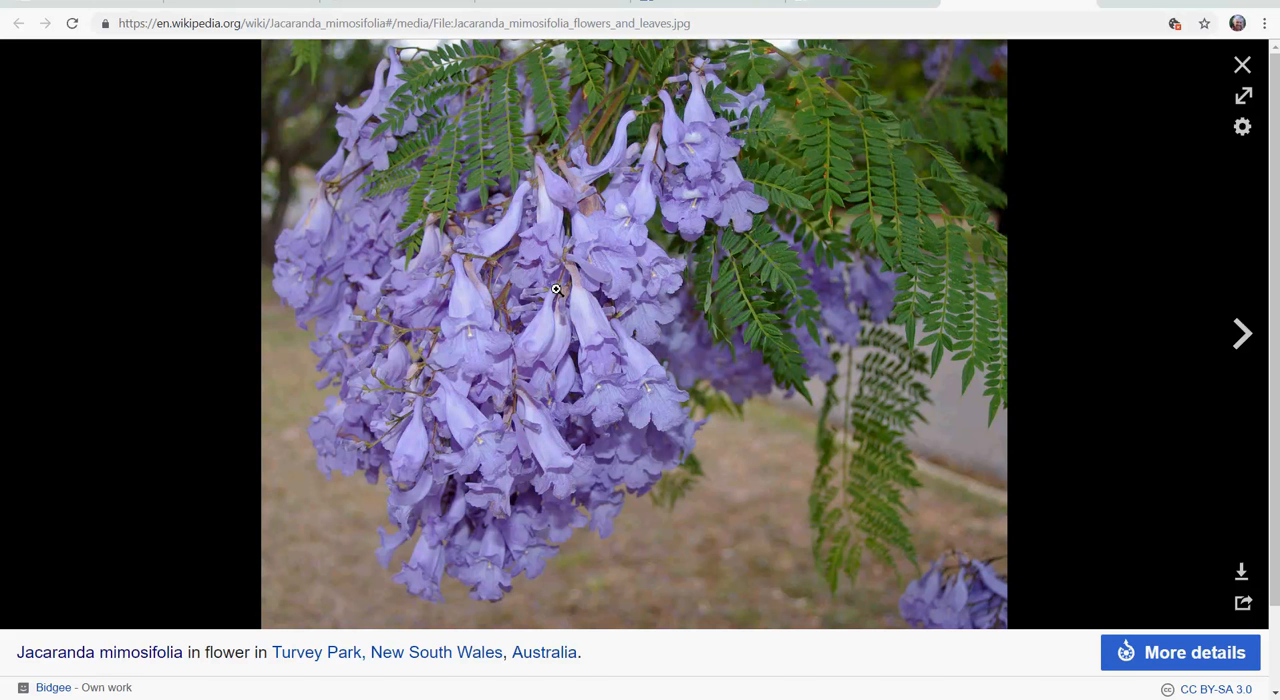
key(Escape)
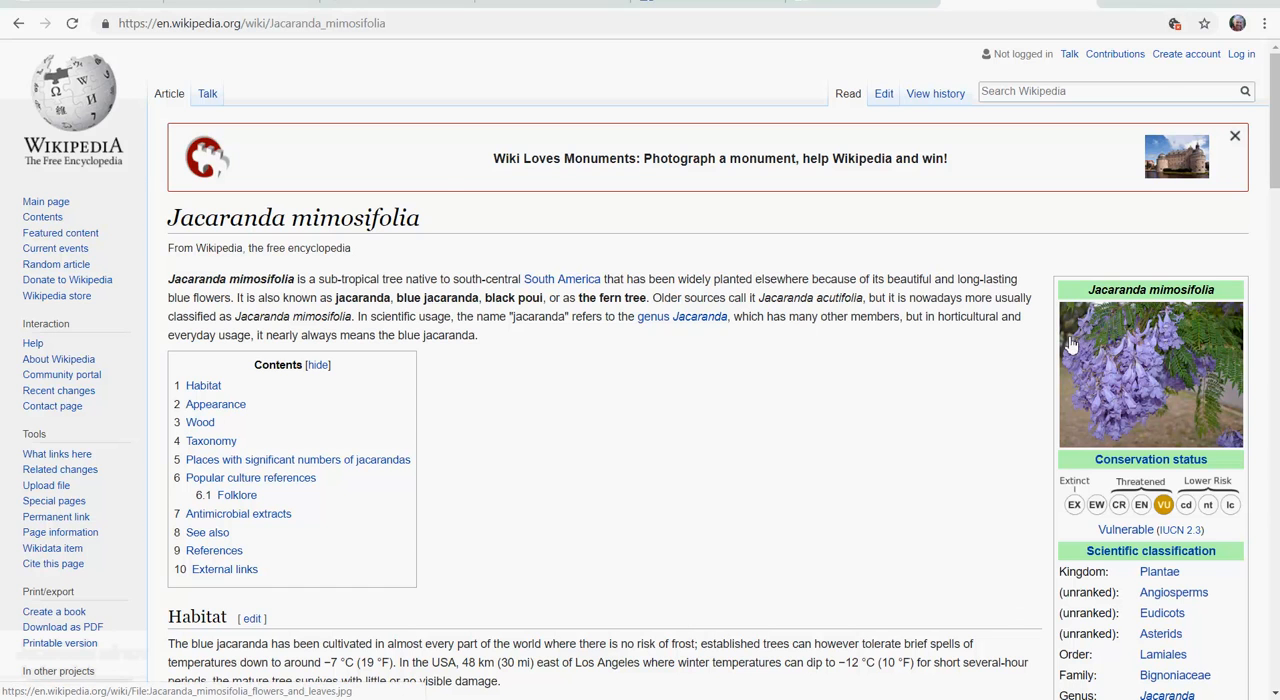
key(alt+Tab)
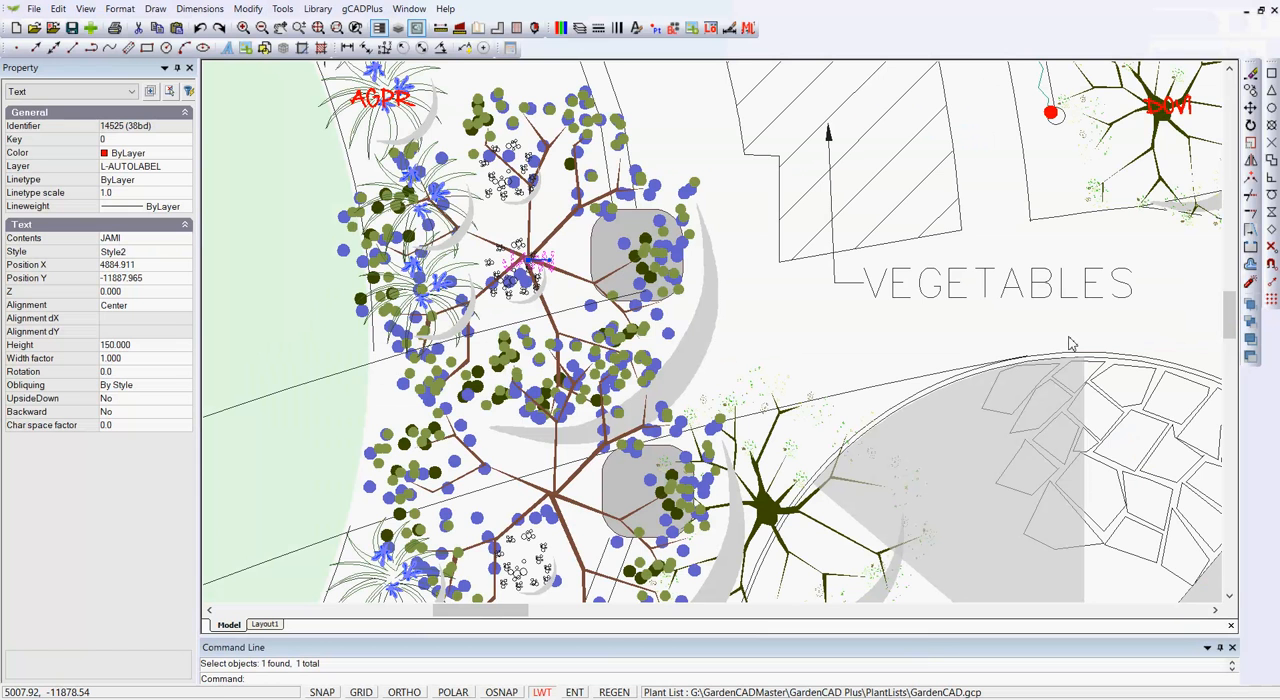
scroll(848, 346, down, 3)
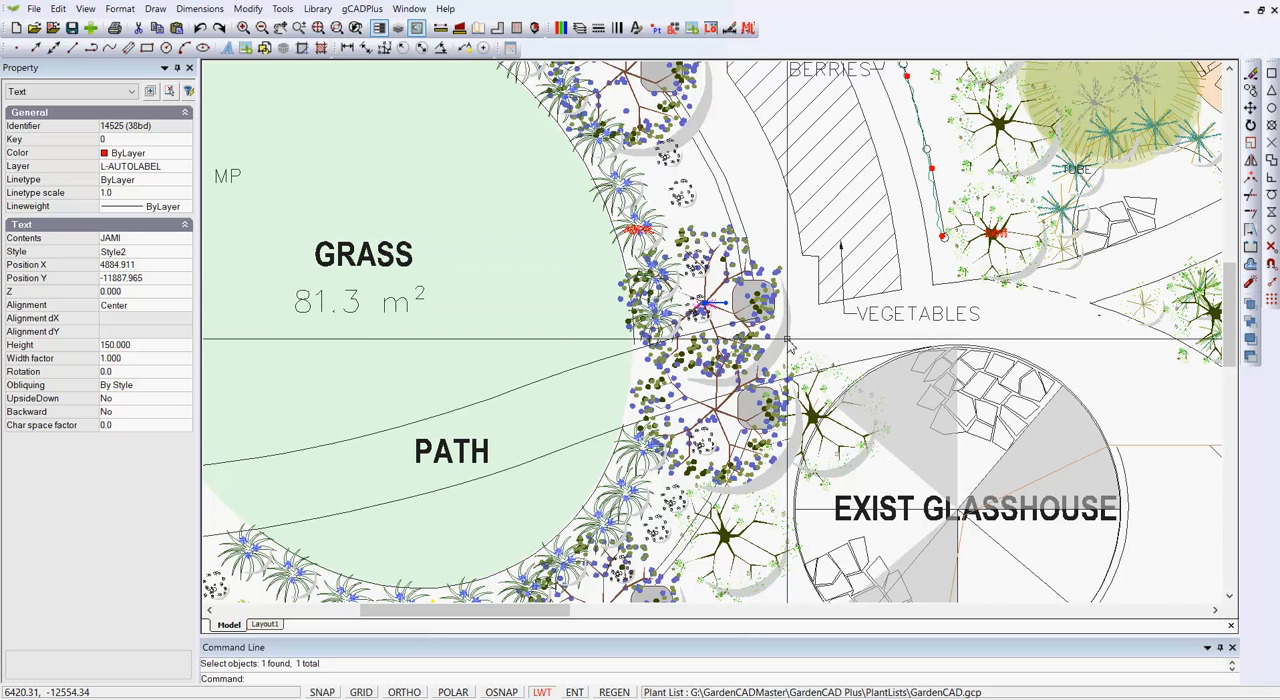
key(Escape)
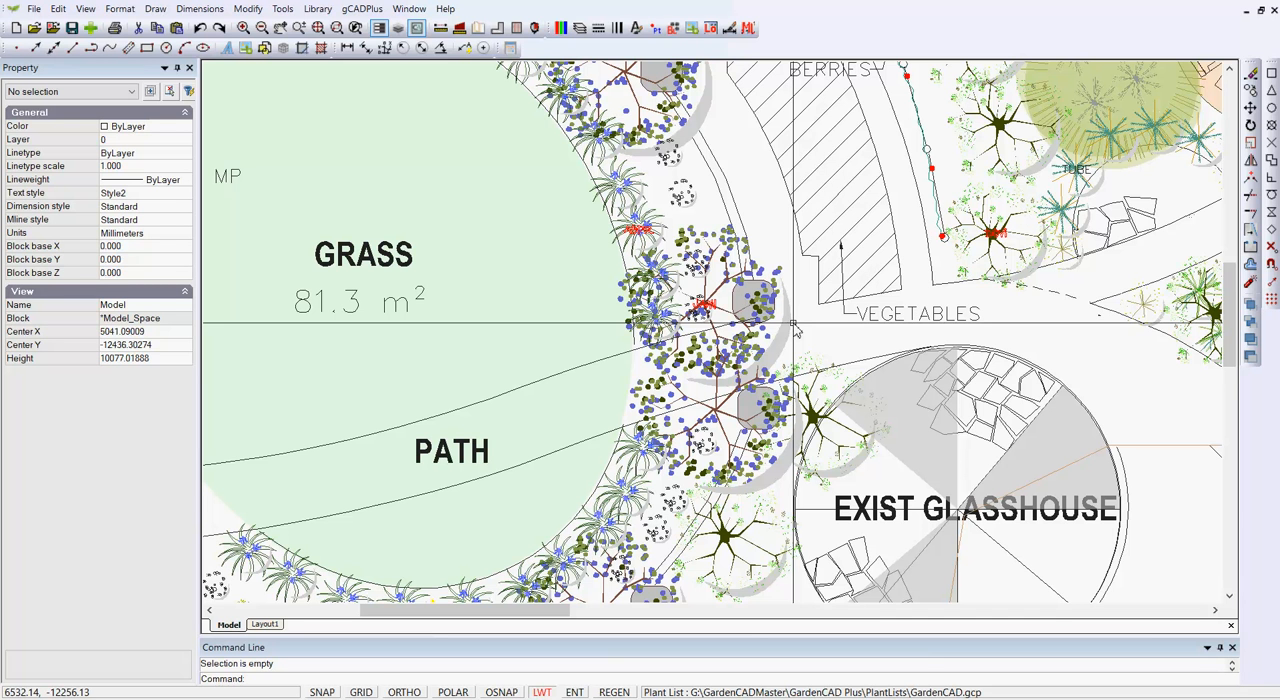
- Inspect the properties of the grass area's elliptical outline and display the layer list
scroll(729, 322, down, 1)
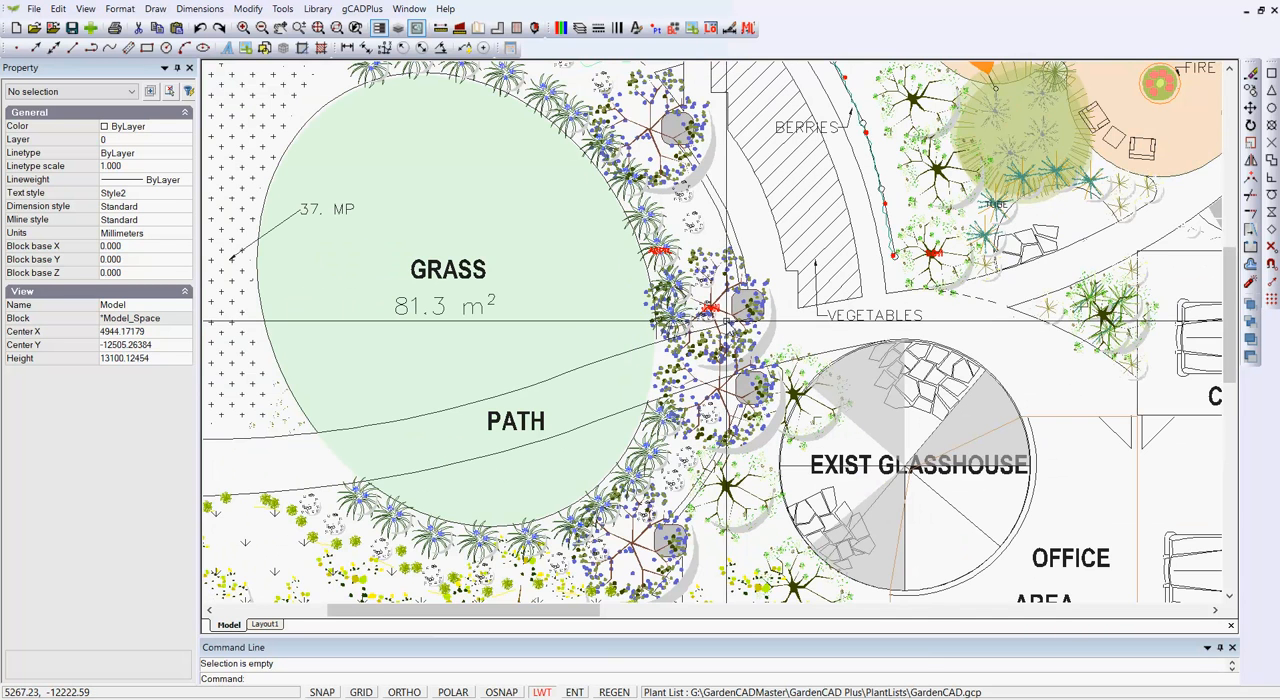
scroll(727, 322, down, 1)
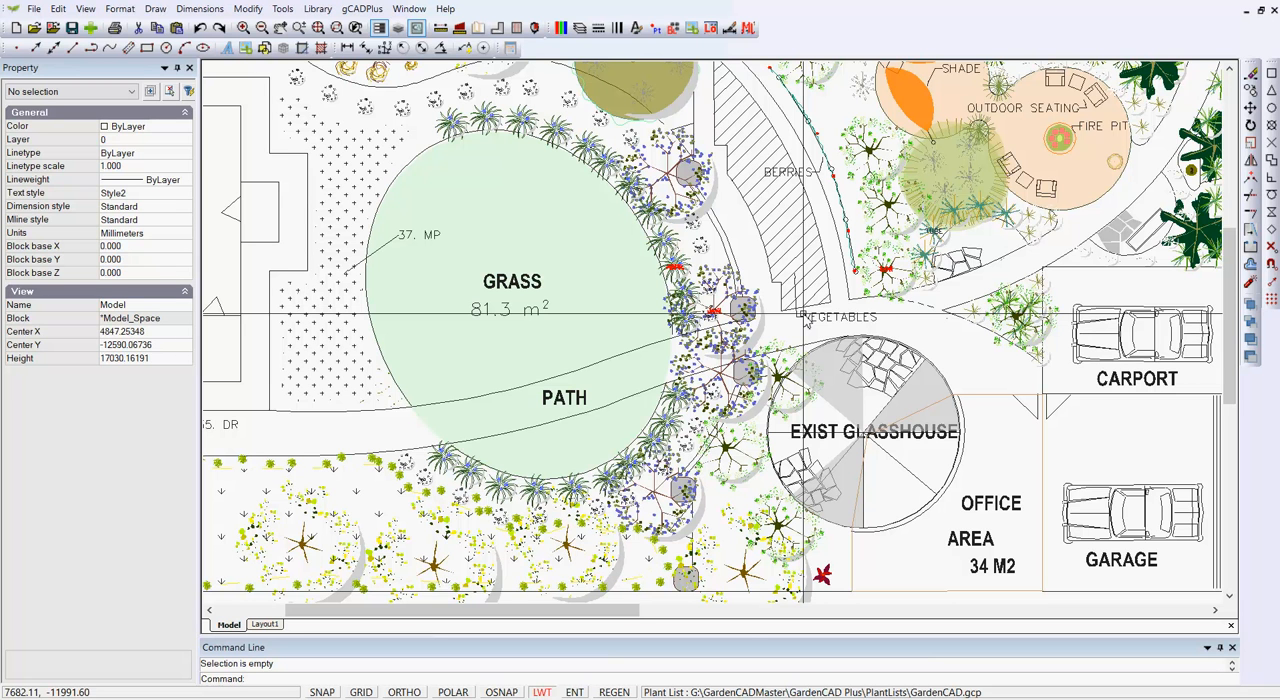
click(408, 402)
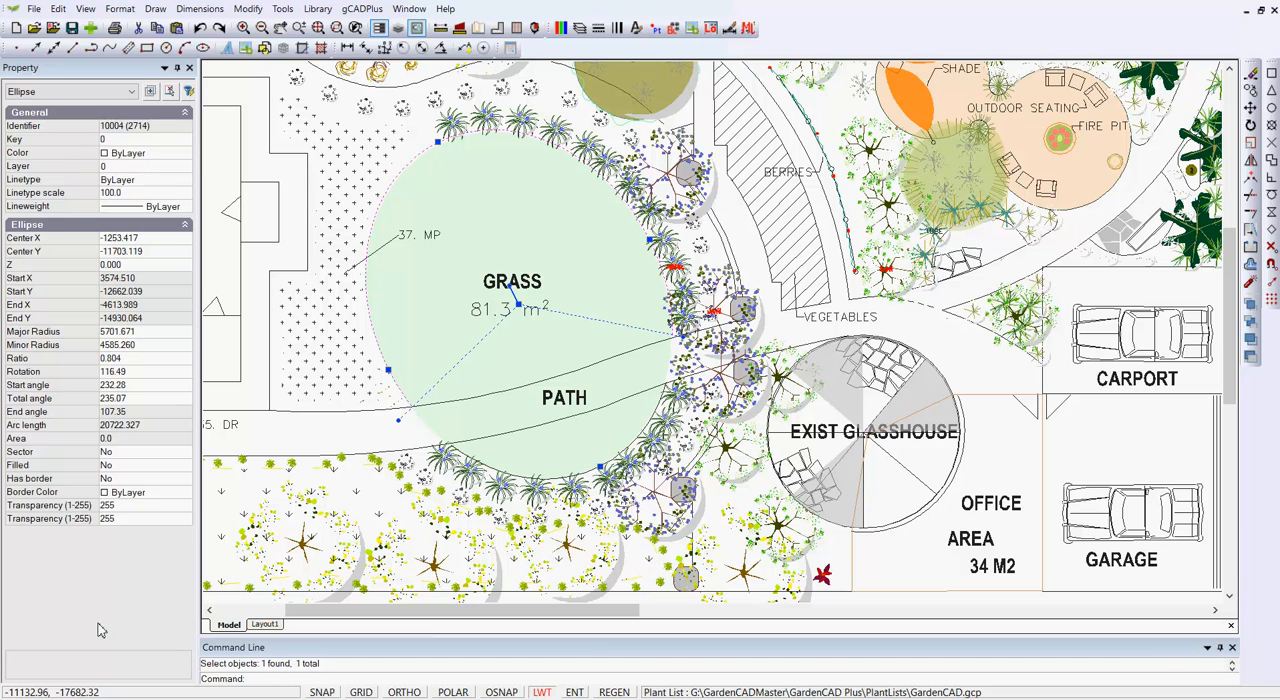
key(Escape)
click(84, 9)
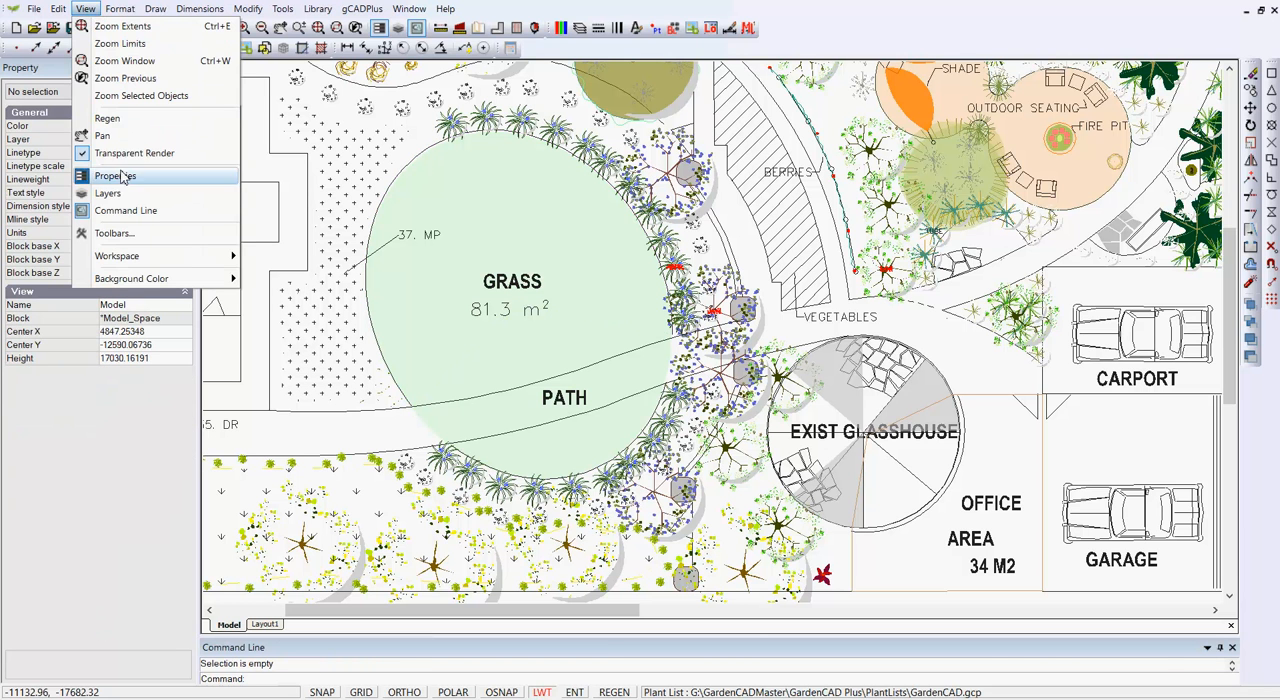
click(95, 194)
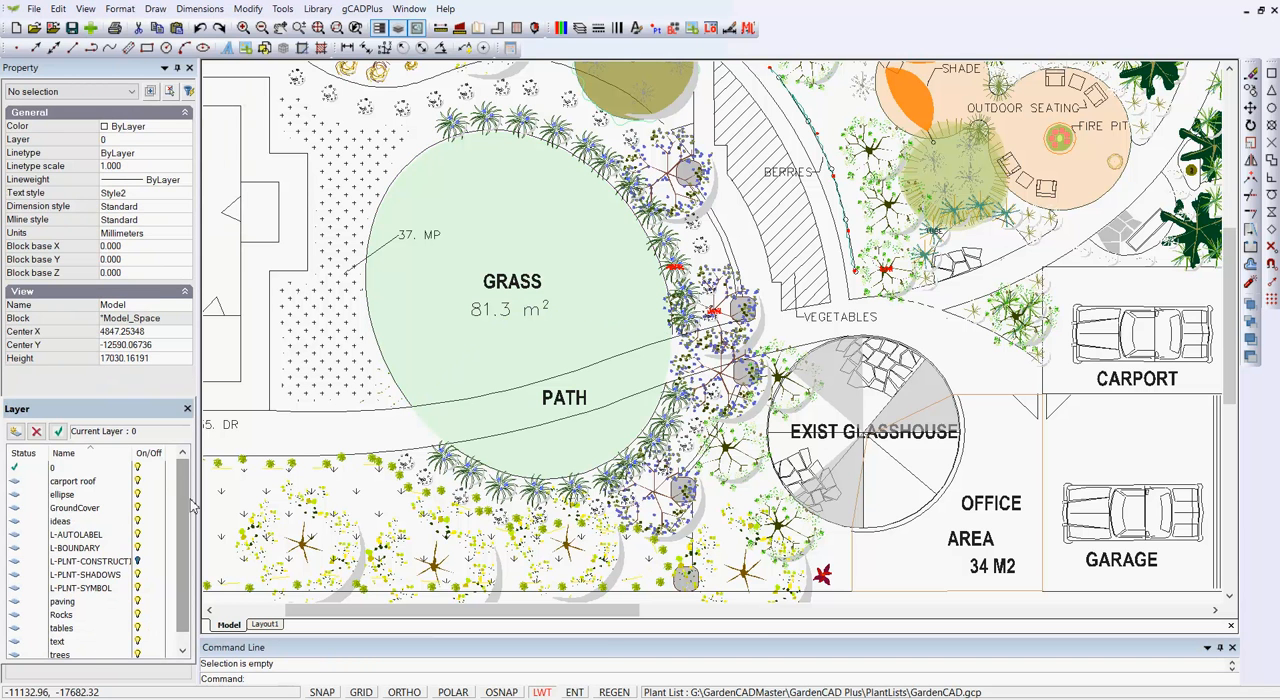
- Inspect the properties of the filled green grass ellipse and the small Boltonia symbol by its lower edge near the path
click(430, 395)
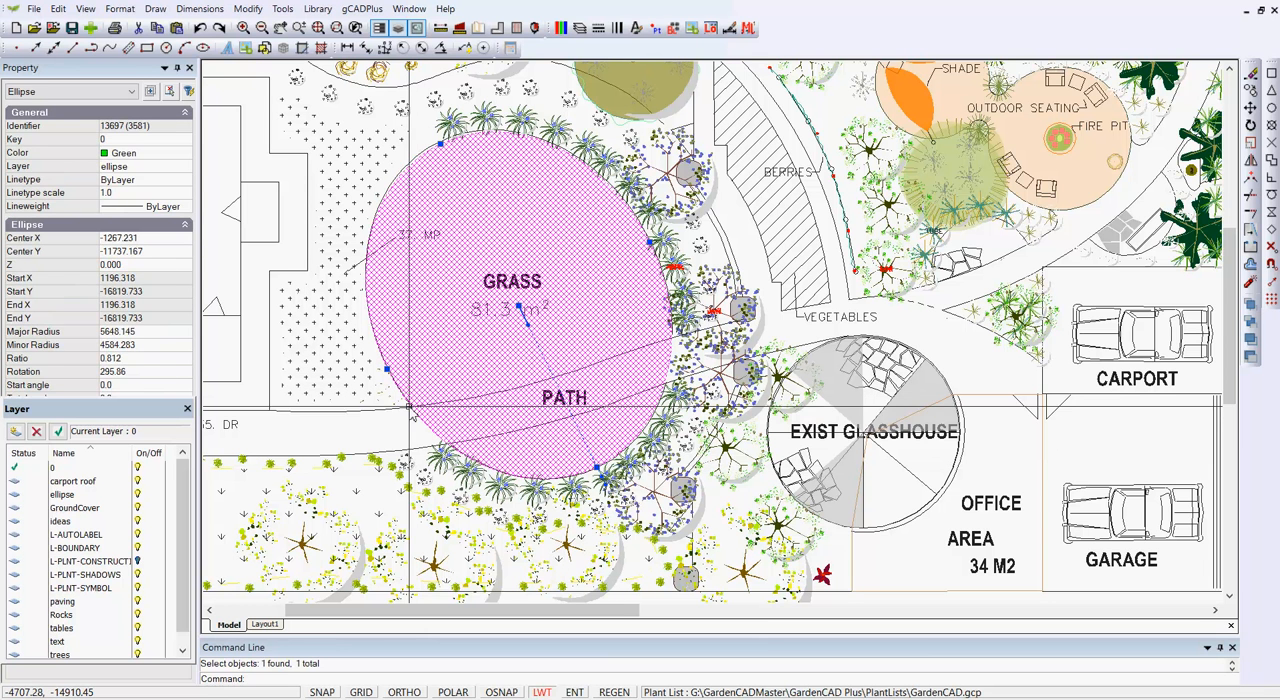
key(Escape)
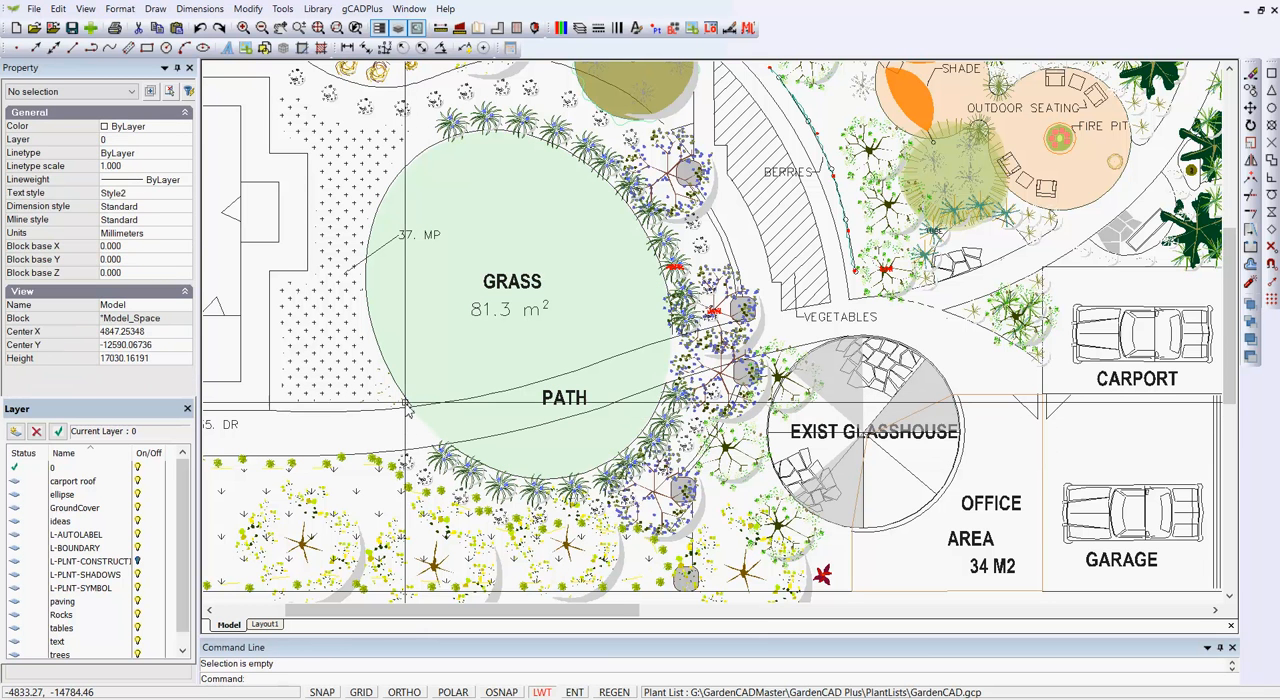
click(398, 400)
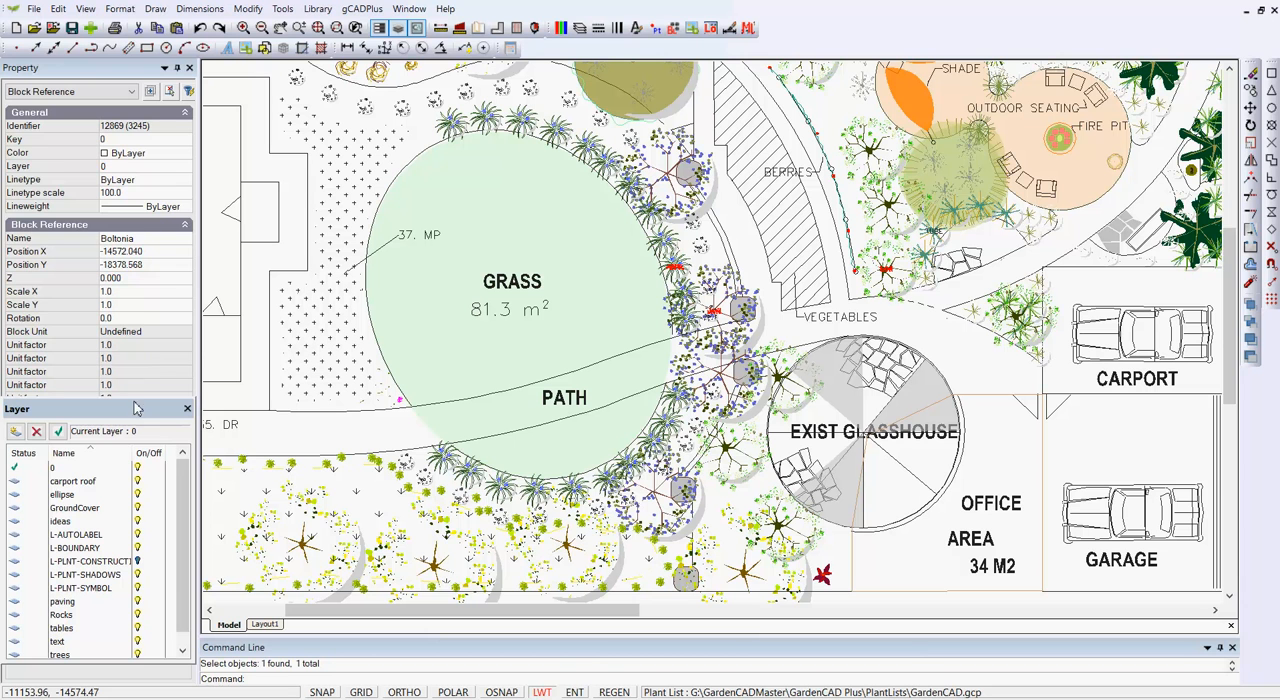
key(Escape)
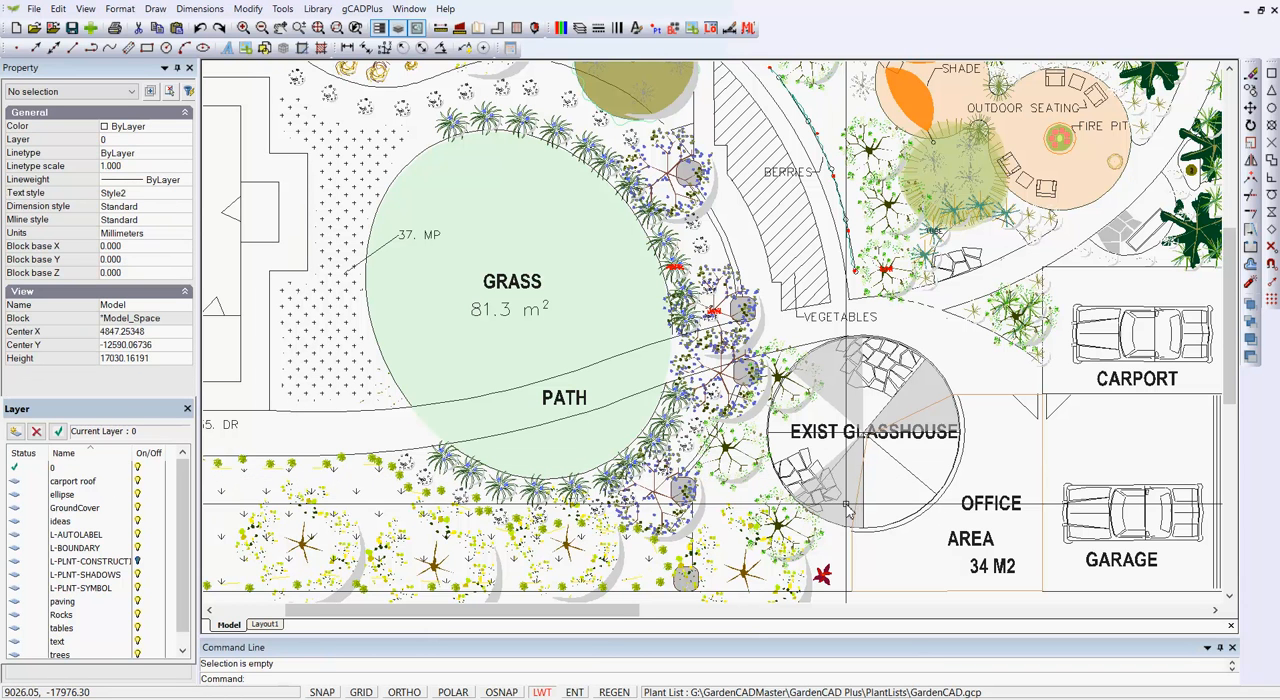
middle_drag(848, 498, 664, 308)
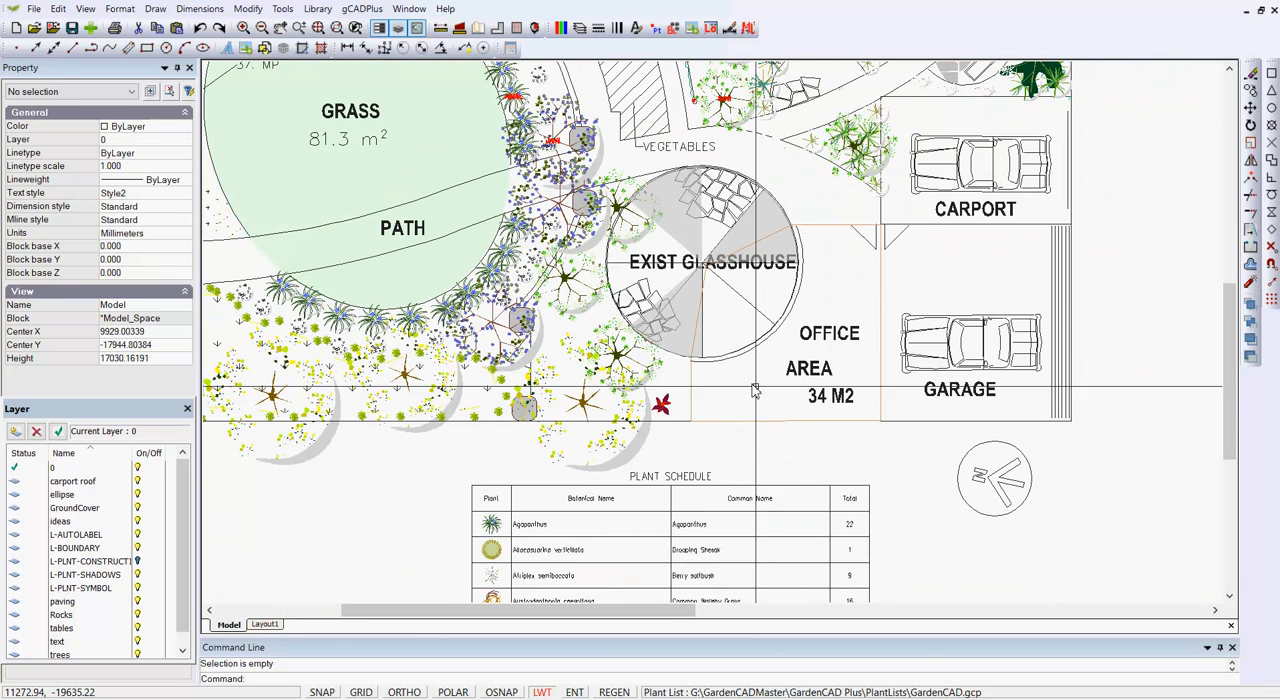
- Left-align the OFFICE, AREA and 34 M2 text lines to the start point of the AREA text using Align text
click(829, 397)
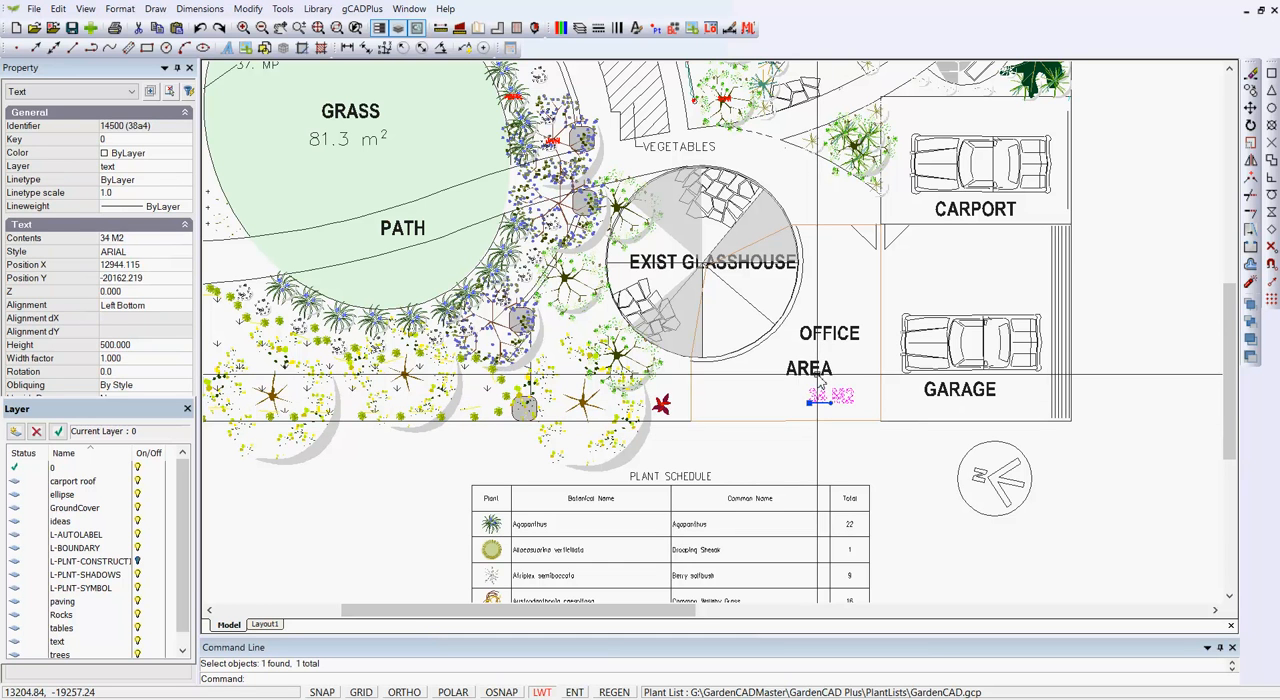
click(816, 370)
click(823, 338)
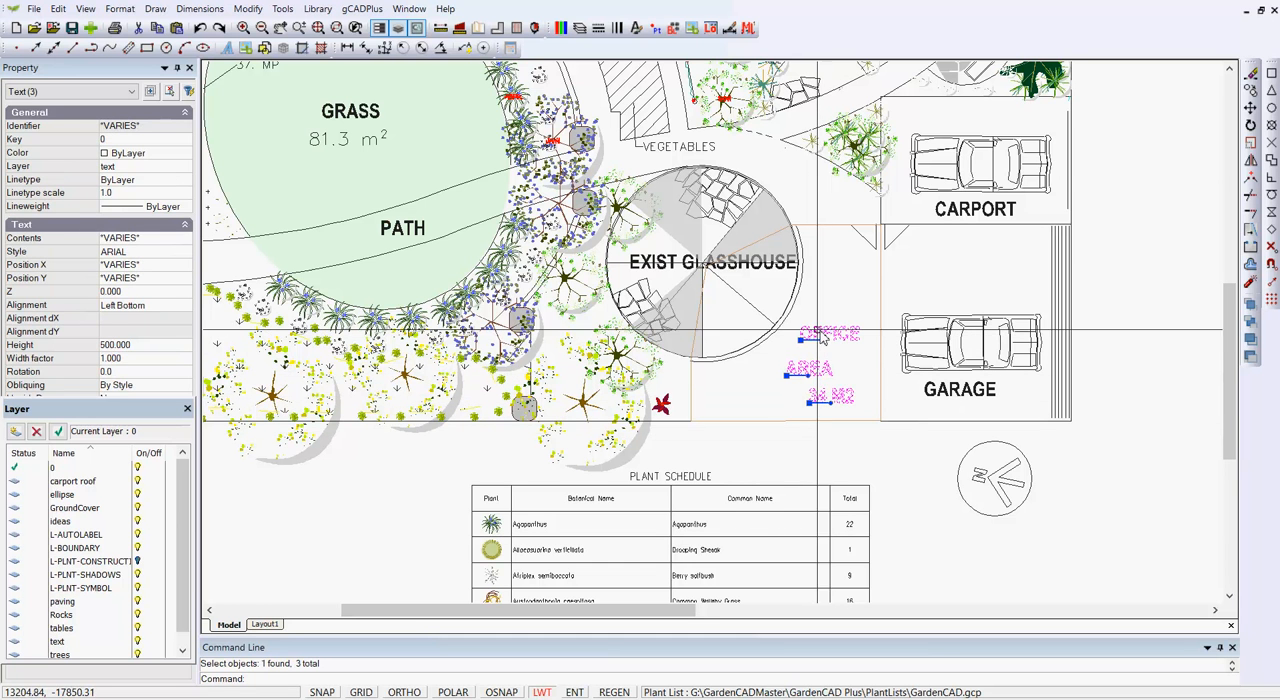
click(283, 9)
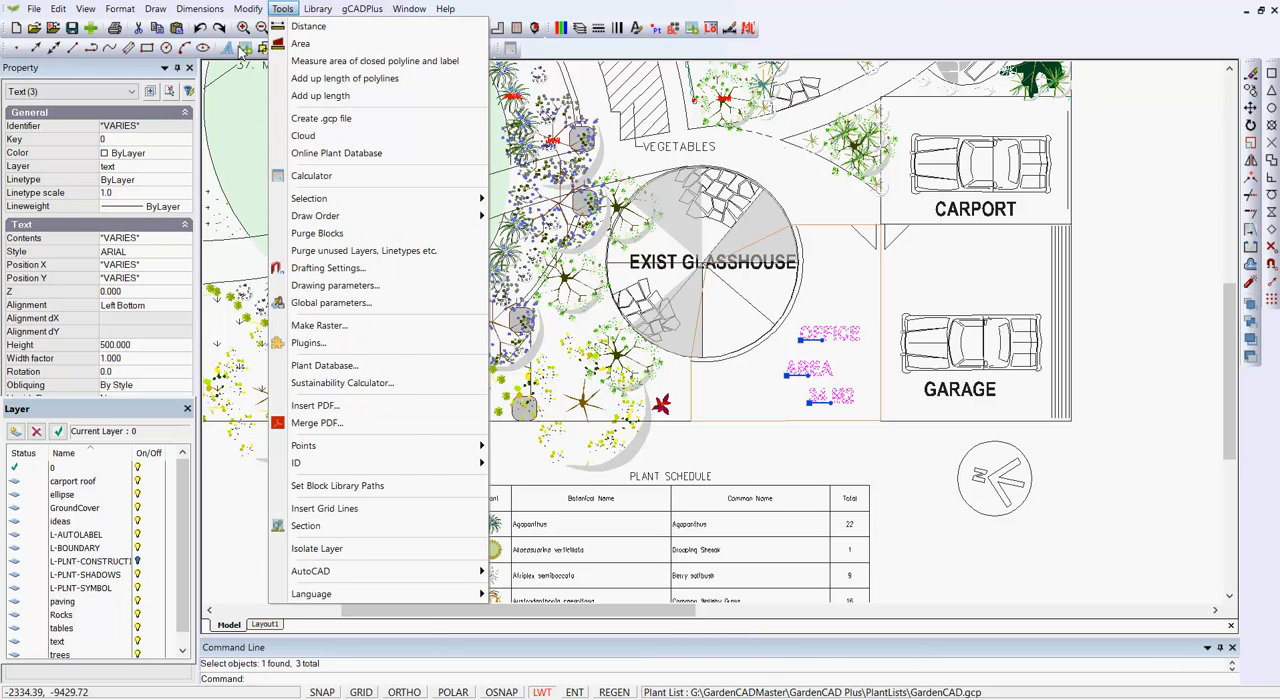
mouse_move(248, 9)
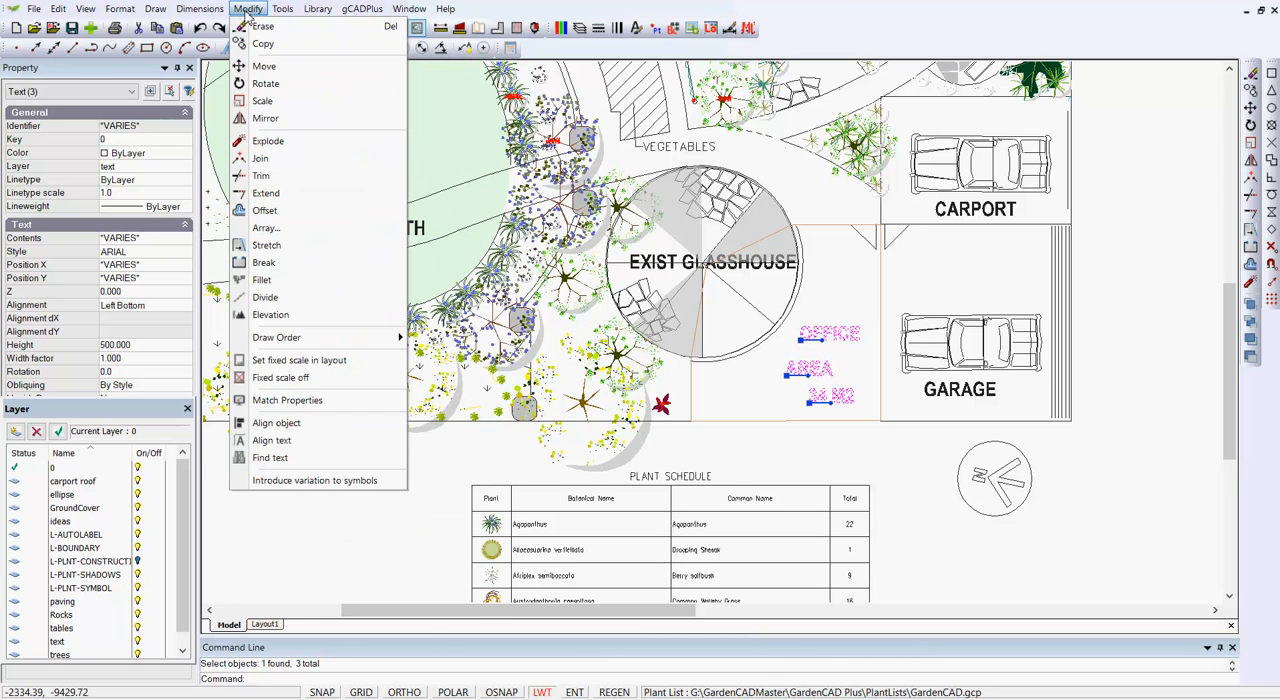
click(272, 441)
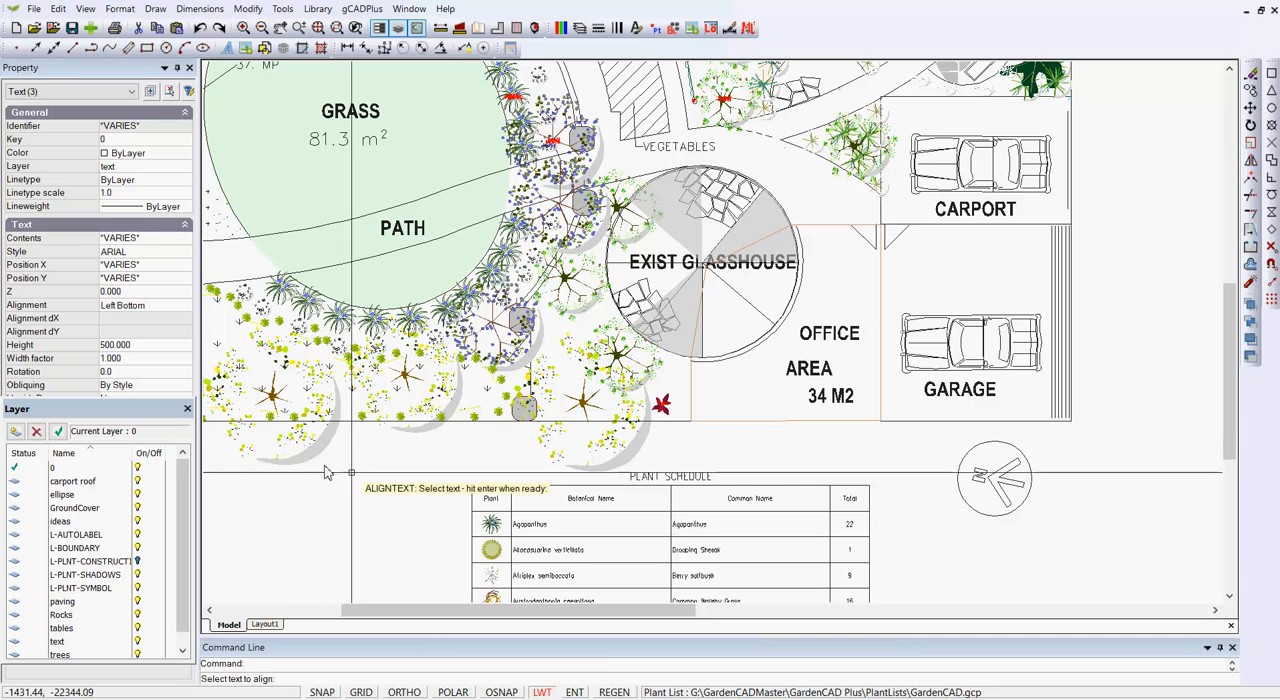
click(845, 420)
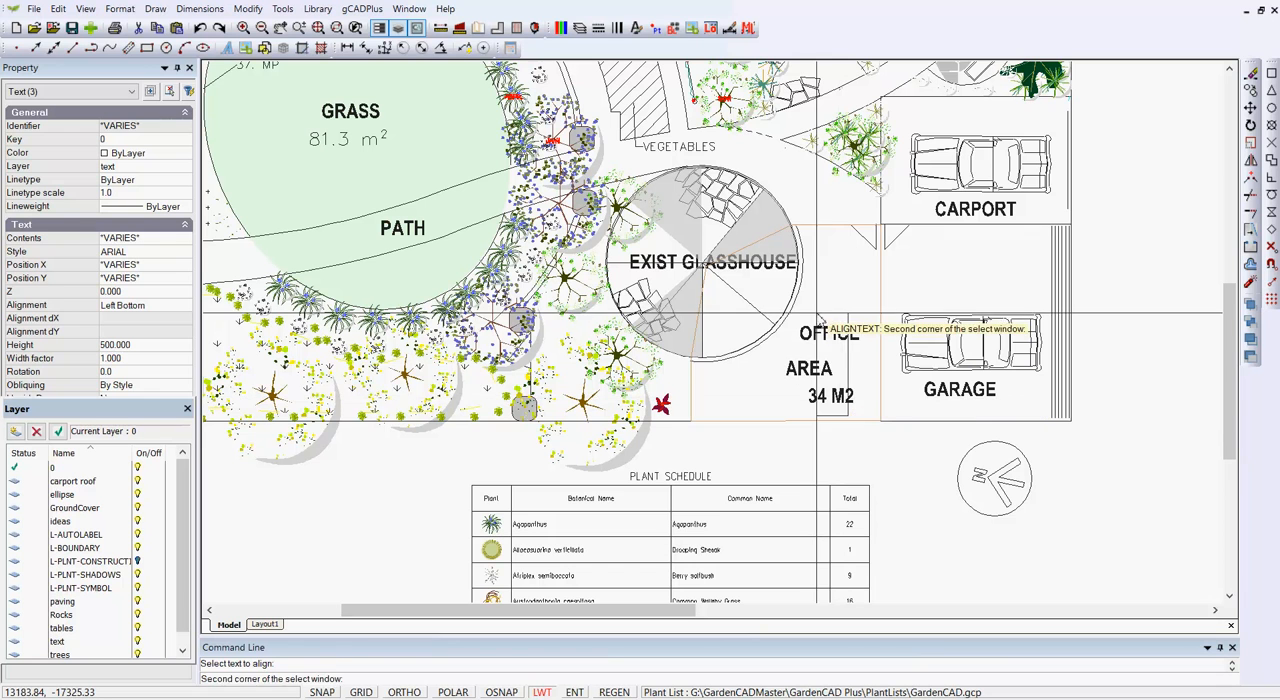
click(800, 392)
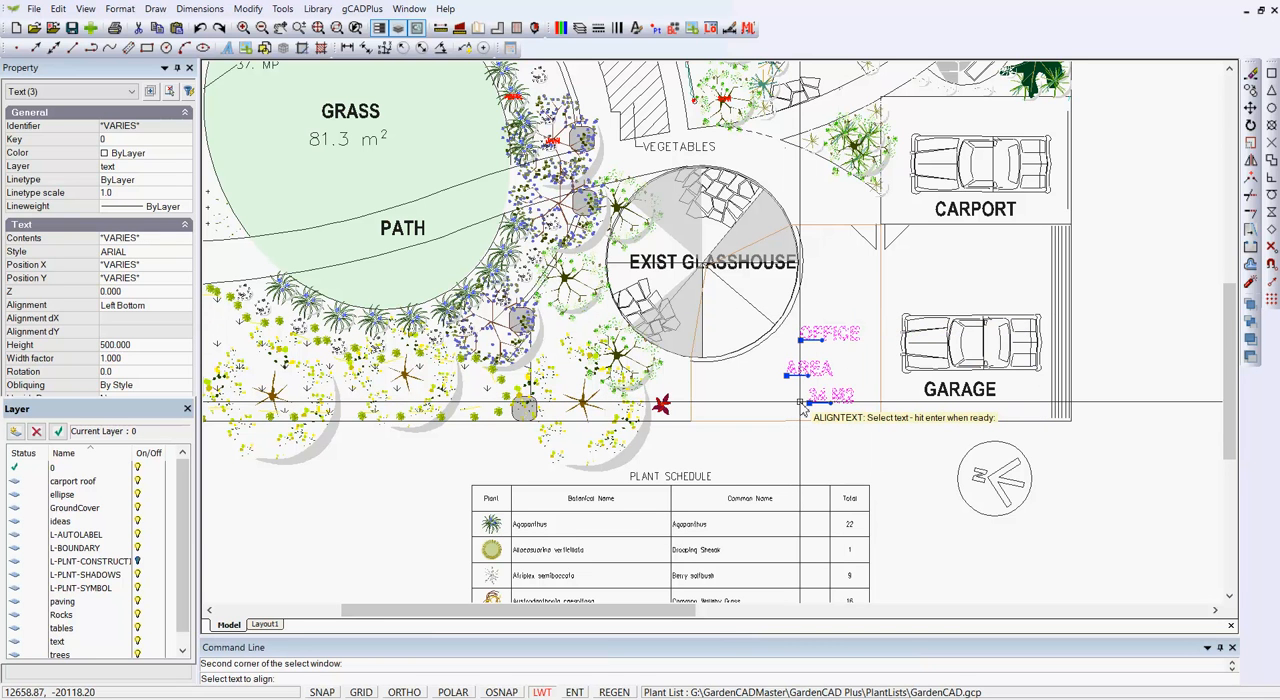
key(Return)
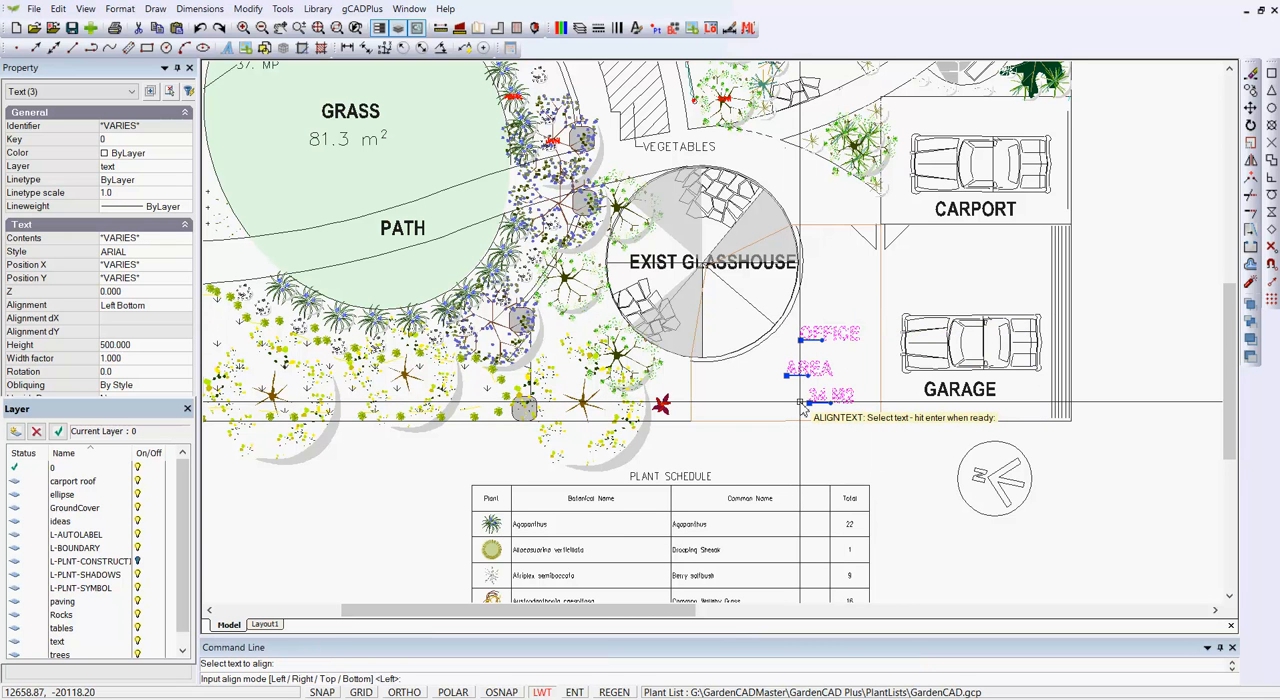
key(Return)
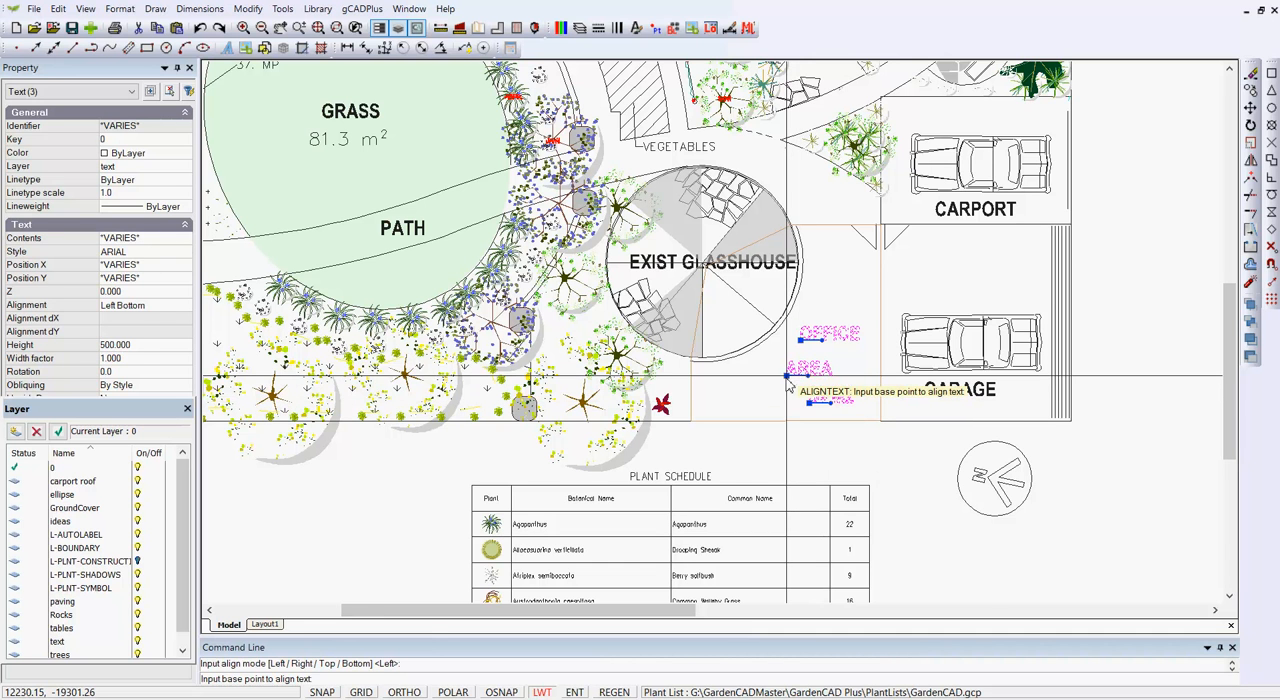
click(787, 377)
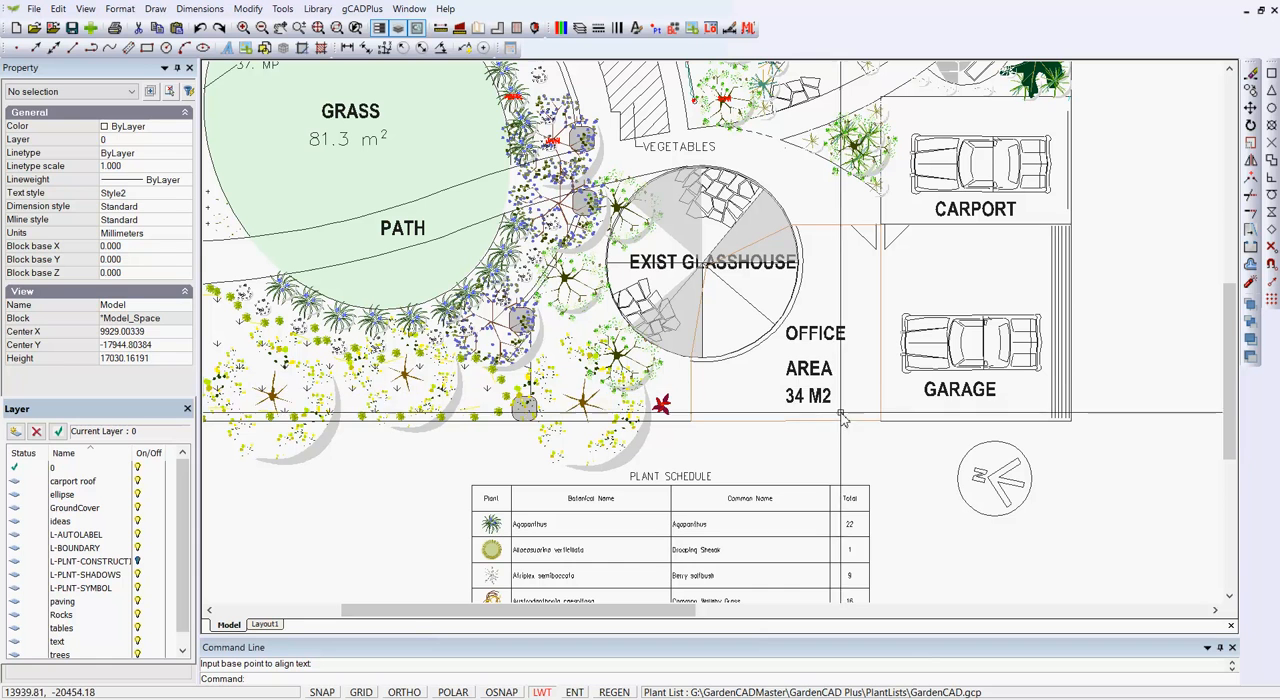
- Move the AREA and 34 M2 text lines together slightly upward, closer beneath the OFFICE text
click(789, 389)
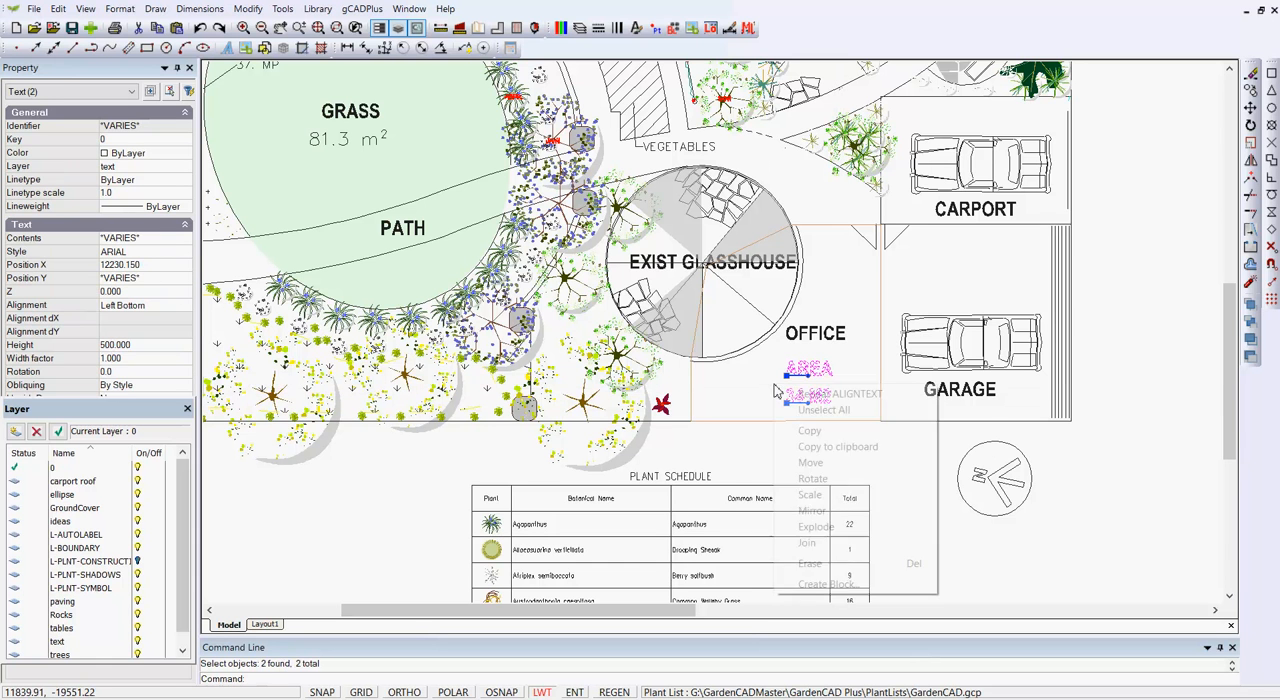
right_click(778, 386)
click(818, 463)
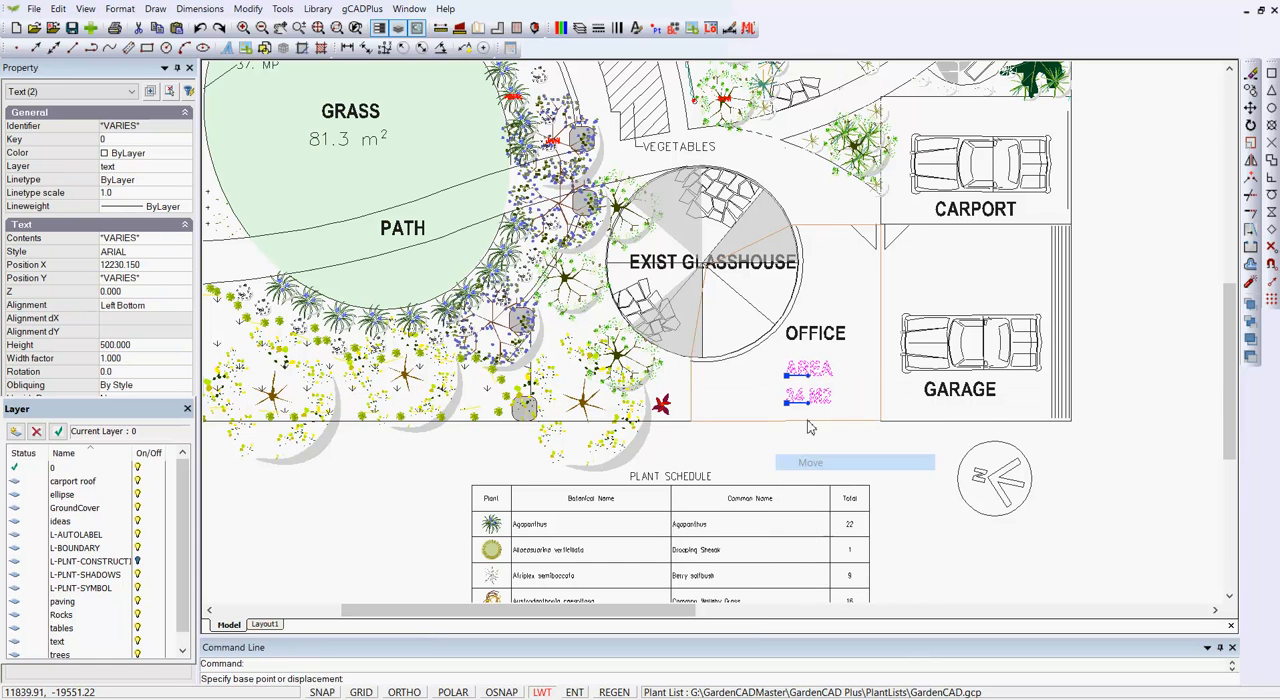
click(787, 375)
click(789, 366)
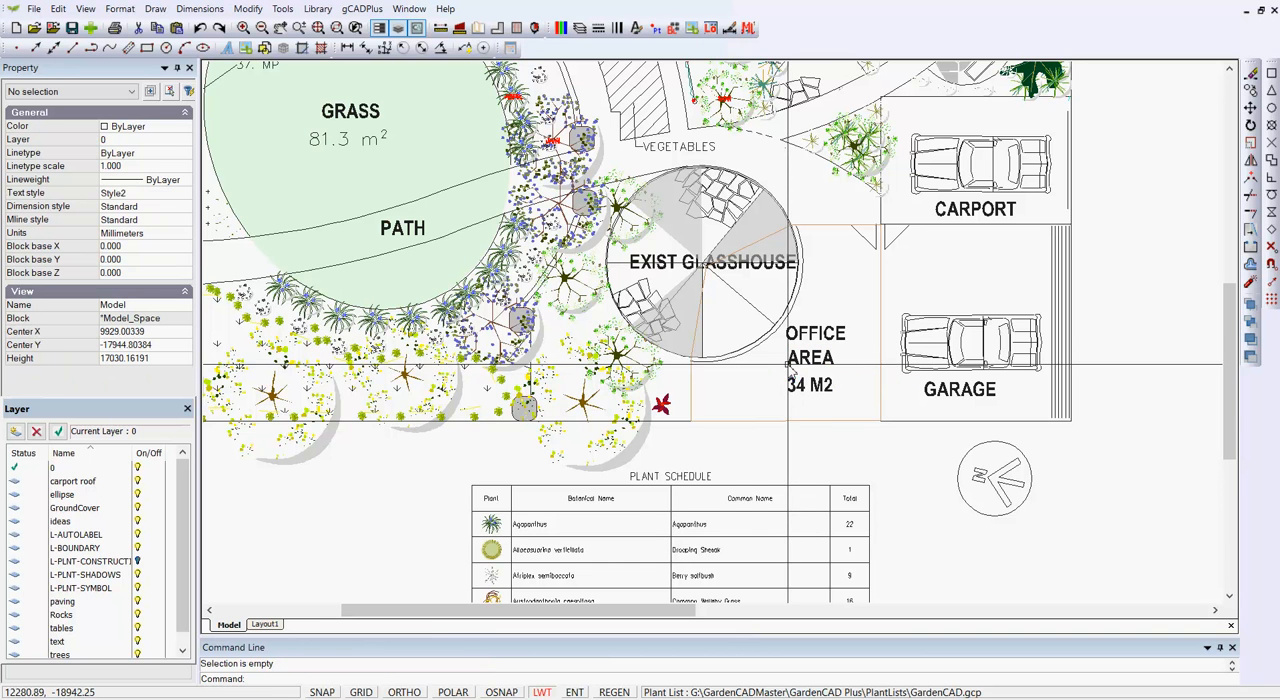